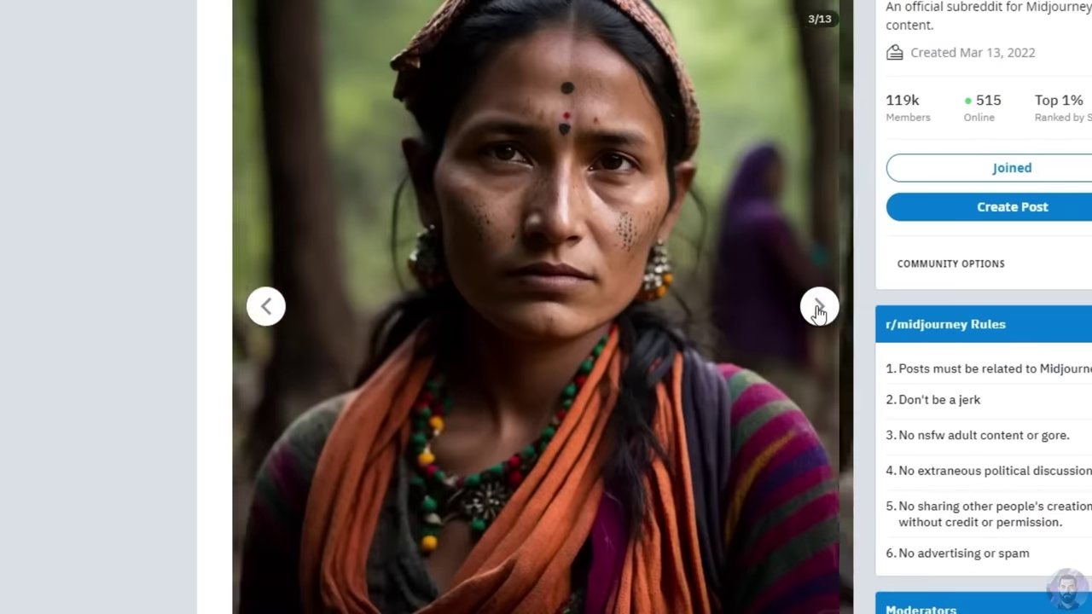
# Page through the post's gallery of photorealistic portraits up to image 13
pyautogui.click(672, 355)
pyautogui.click(818, 308)
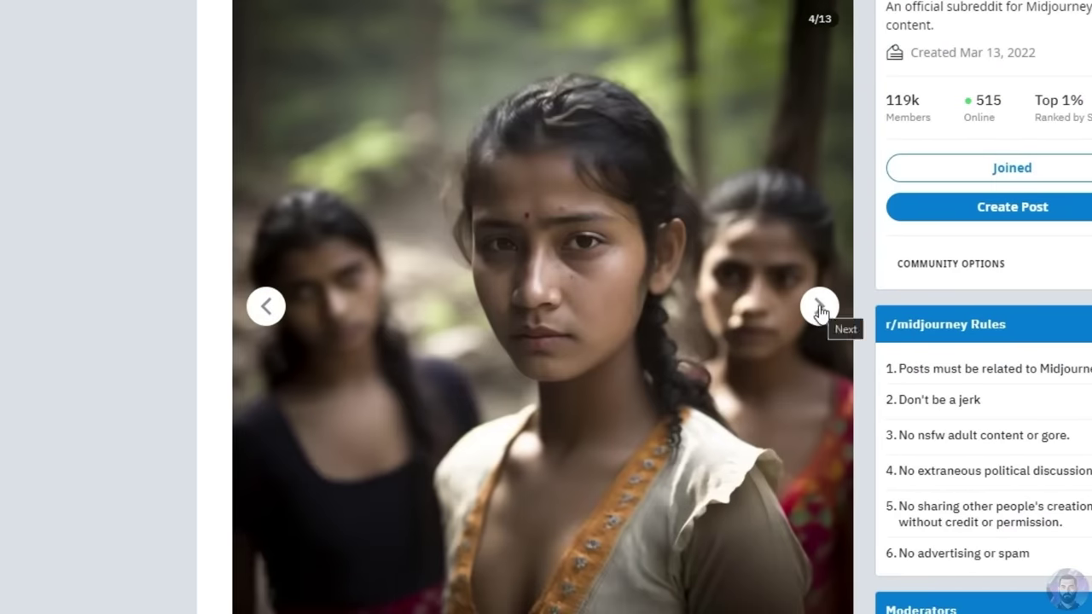
pyautogui.click(819, 309)
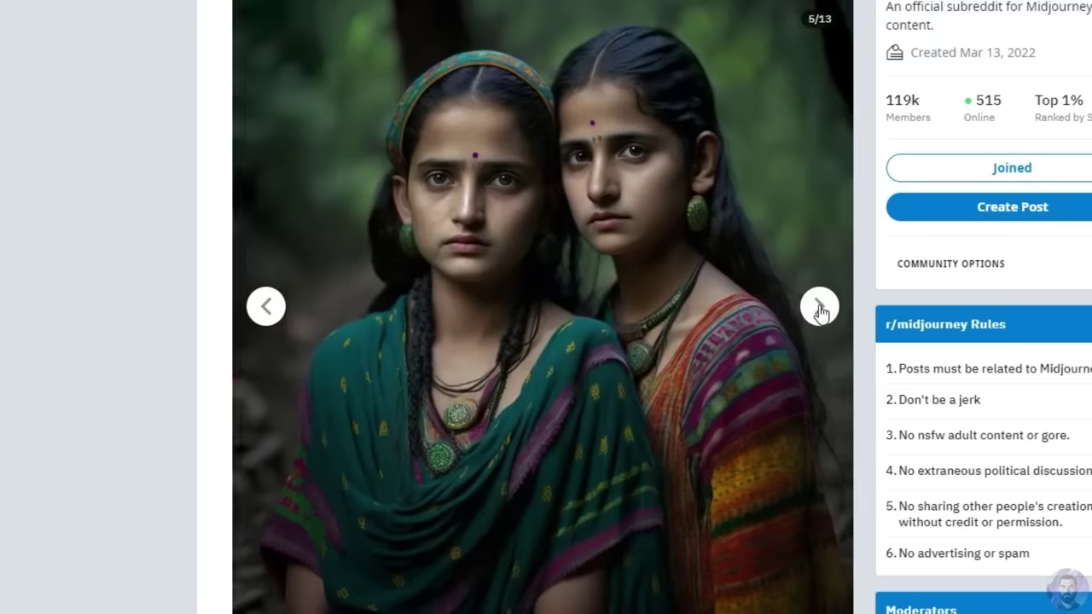
pyautogui.click(819, 309)
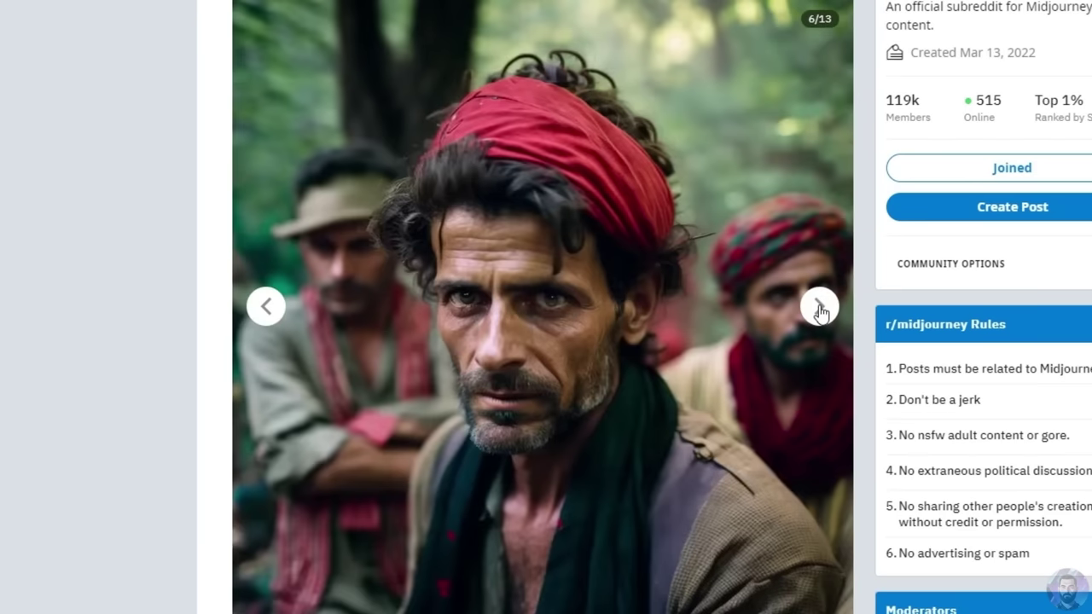
pyautogui.click(819, 308)
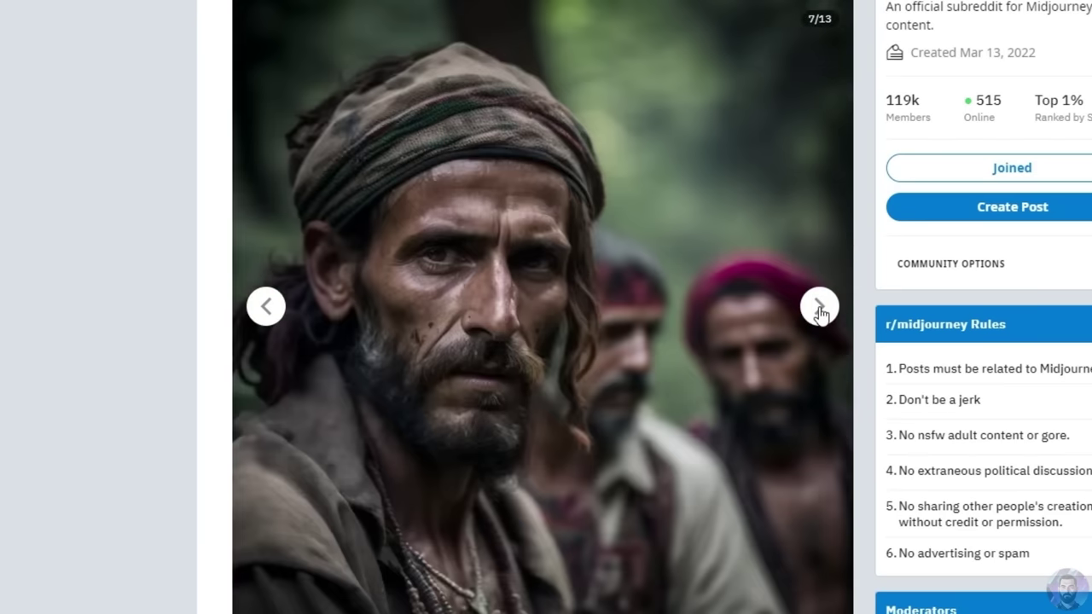
pyautogui.click(819, 309)
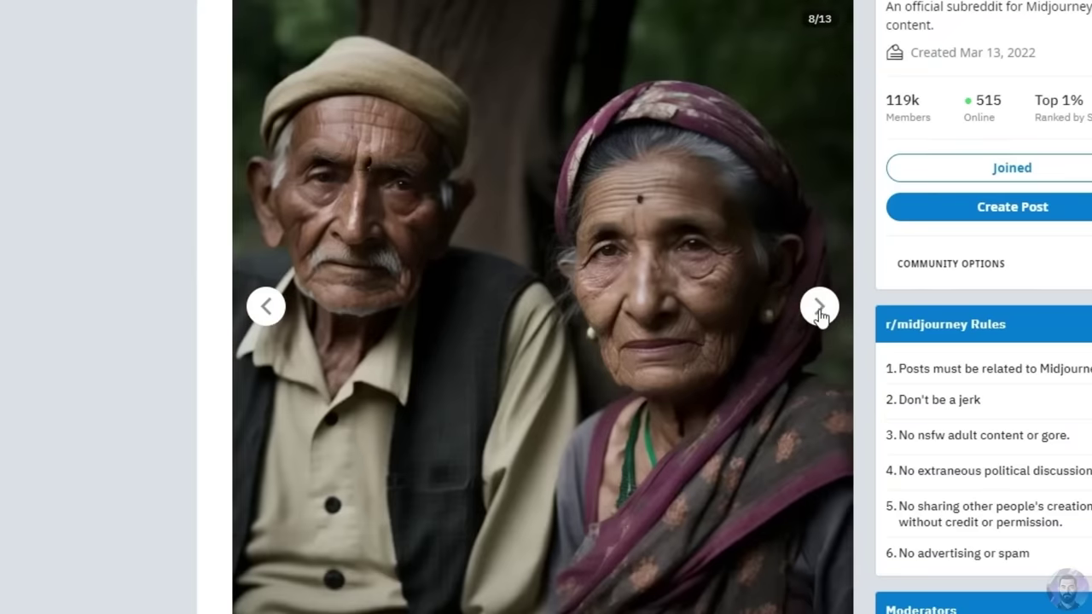
pyautogui.click(819, 314)
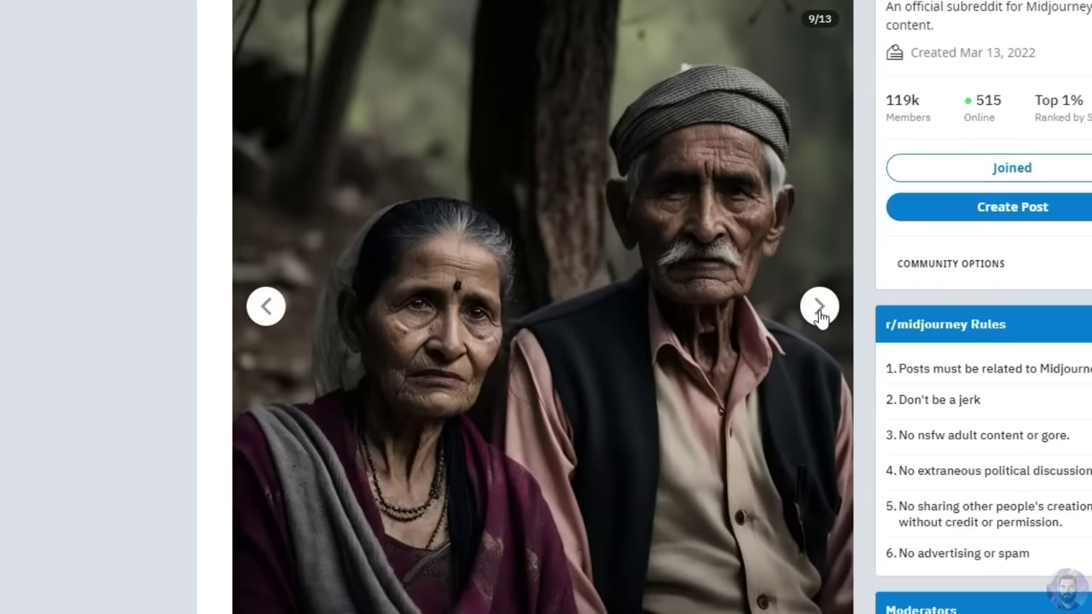
pyautogui.click(820, 311)
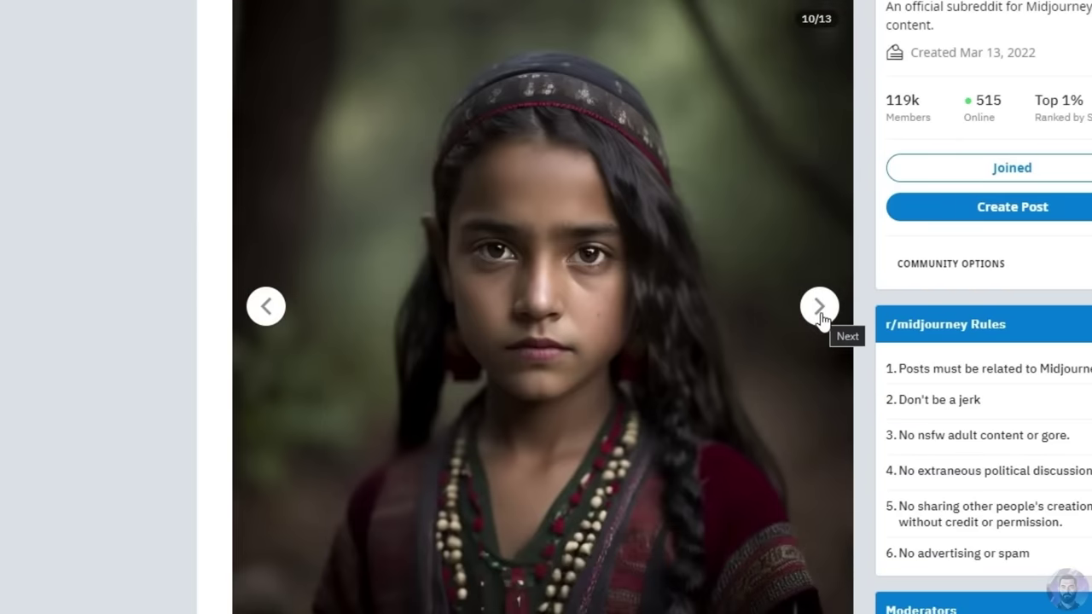
pyautogui.click(820, 314)
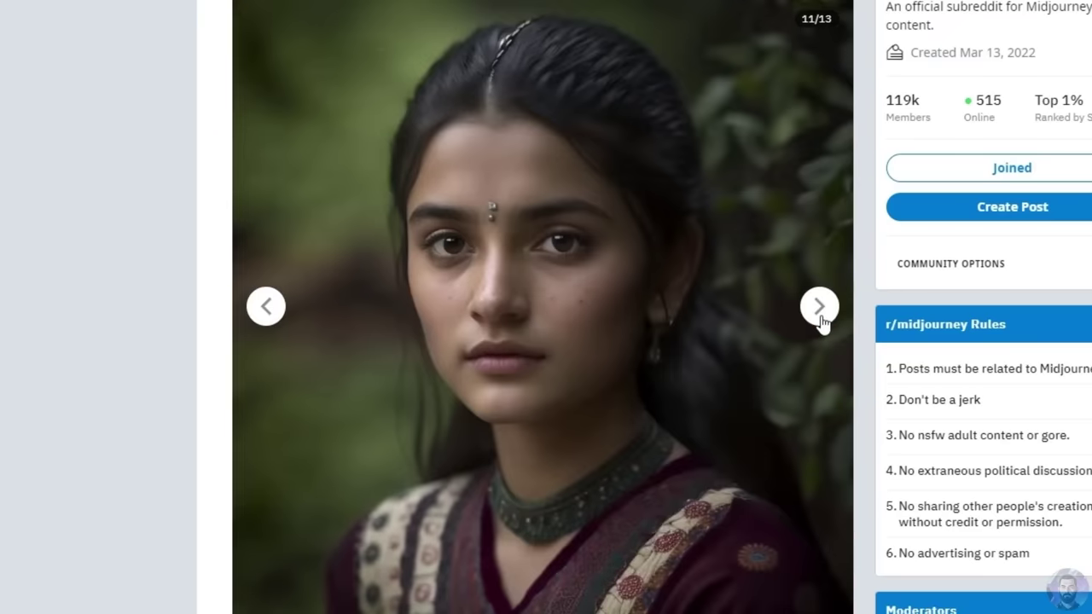
pyautogui.click(820, 314)
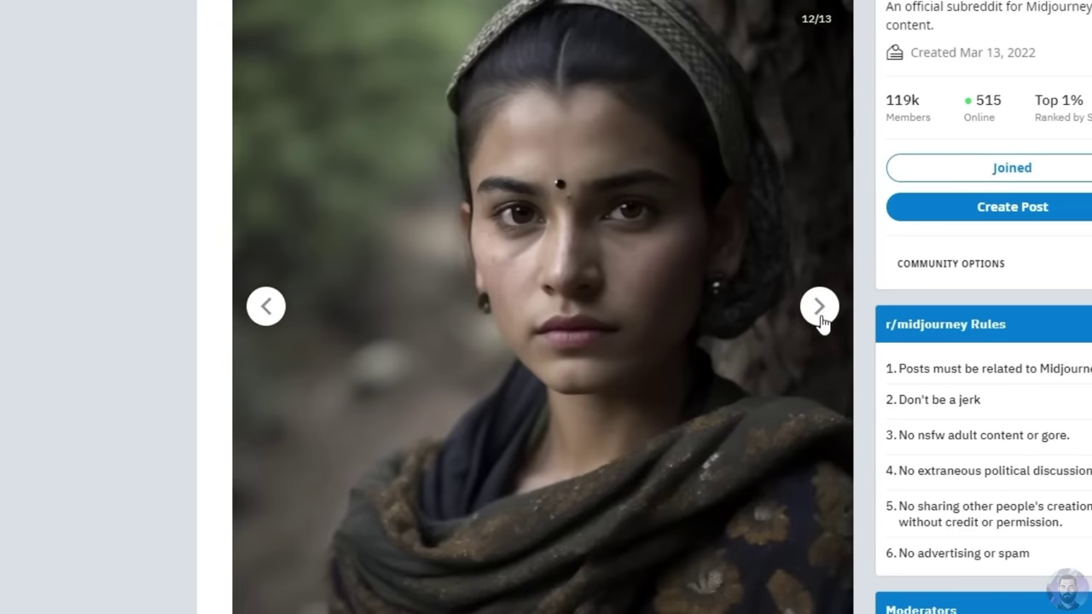
pyautogui.click(820, 314)
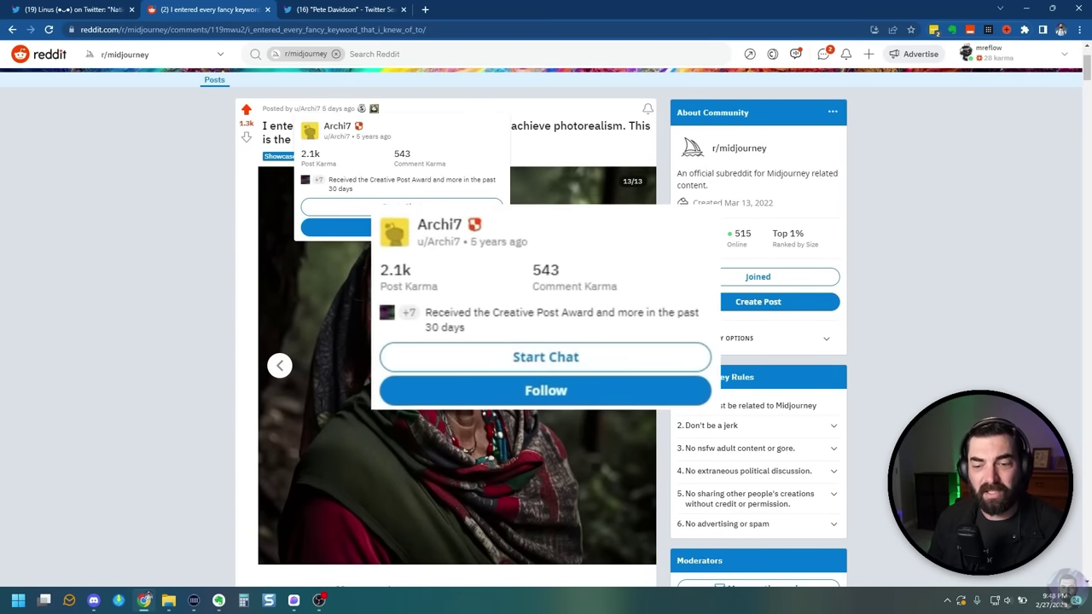
# Examine the original, updated and reduced prompts in the post author's comment, highlighting each one
pyautogui.scroll(-3, 546, 393)
pyautogui.scroll(-3, 208, 356)
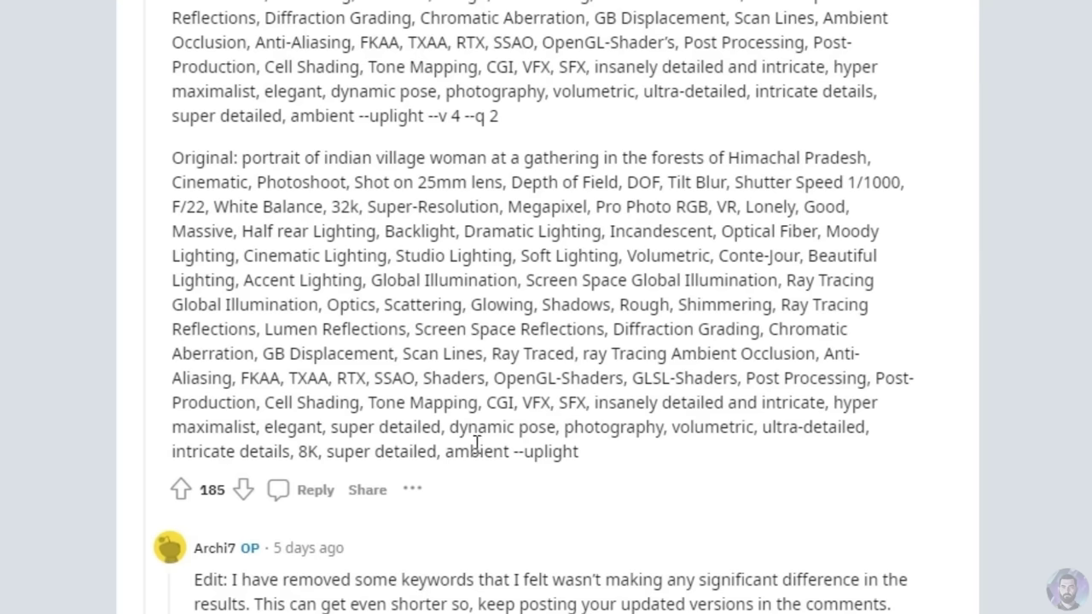
pyautogui.moveTo(593, 452); pyautogui.dragTo(242, 159)
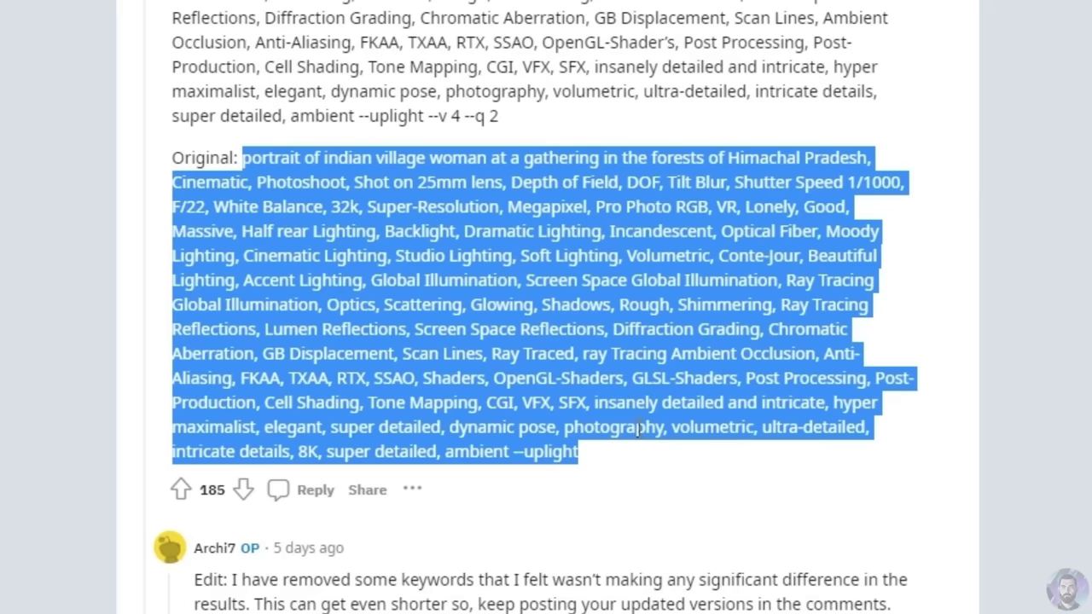
pyautogui.scroll(3, 463, 195)
pyautogui.moveTo(497, 389); pyautogui.dragTo(177, 162)
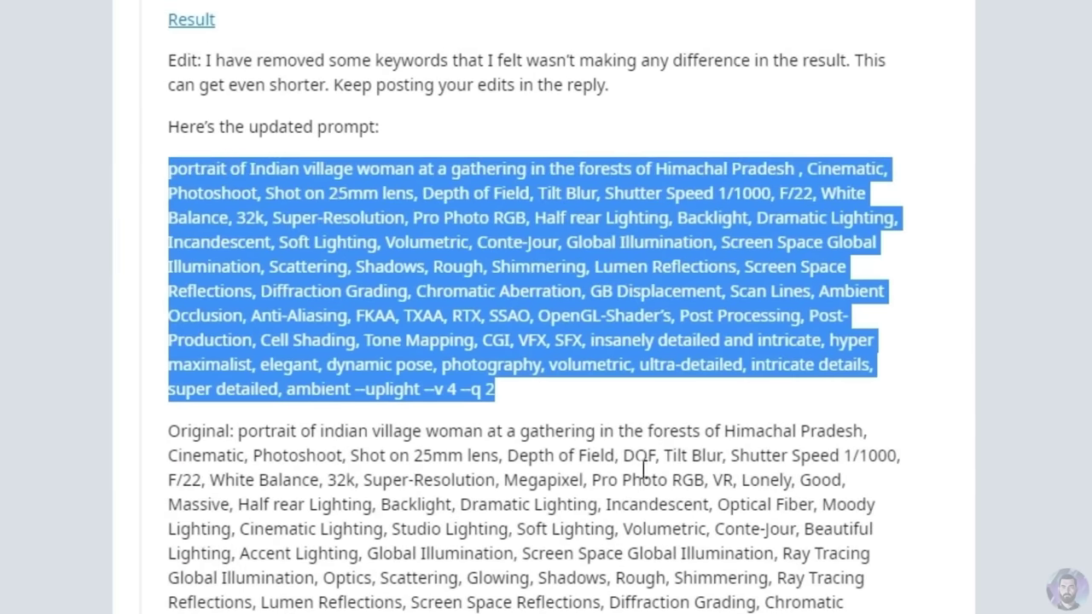
pyautogui.scroll(3, 546, 342)
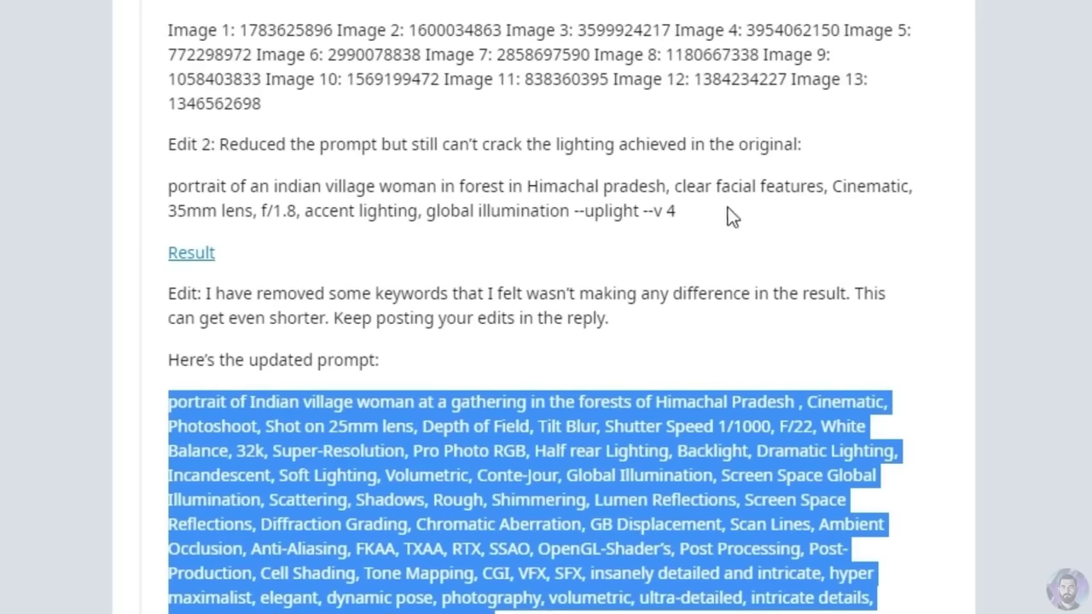
pyautogui.moveTo(728, 213); pyautogui.dragTo(161, 203)
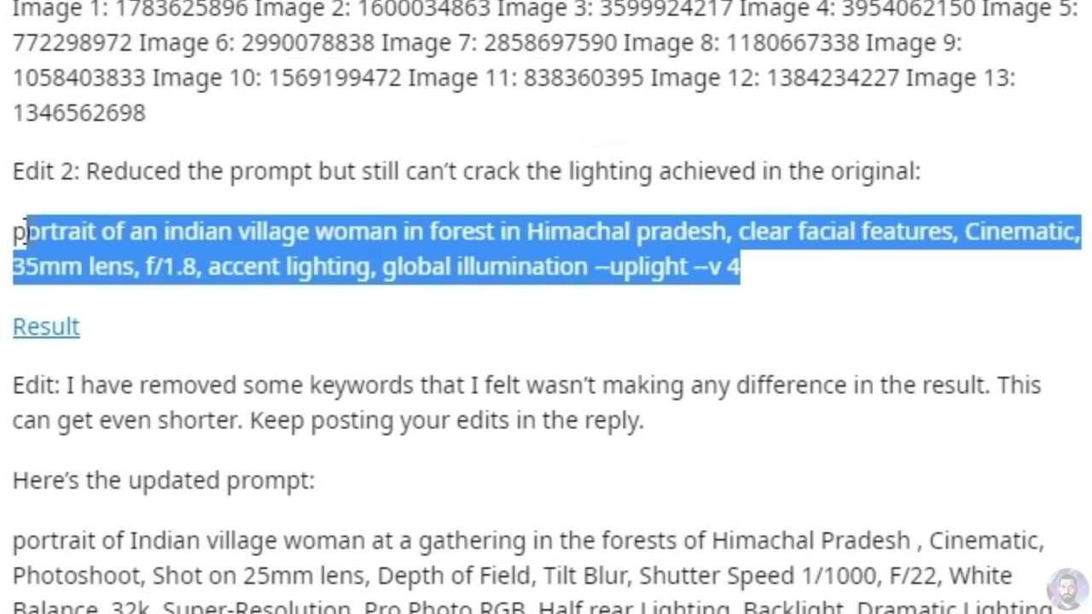
pyautogui.click(524, 572)
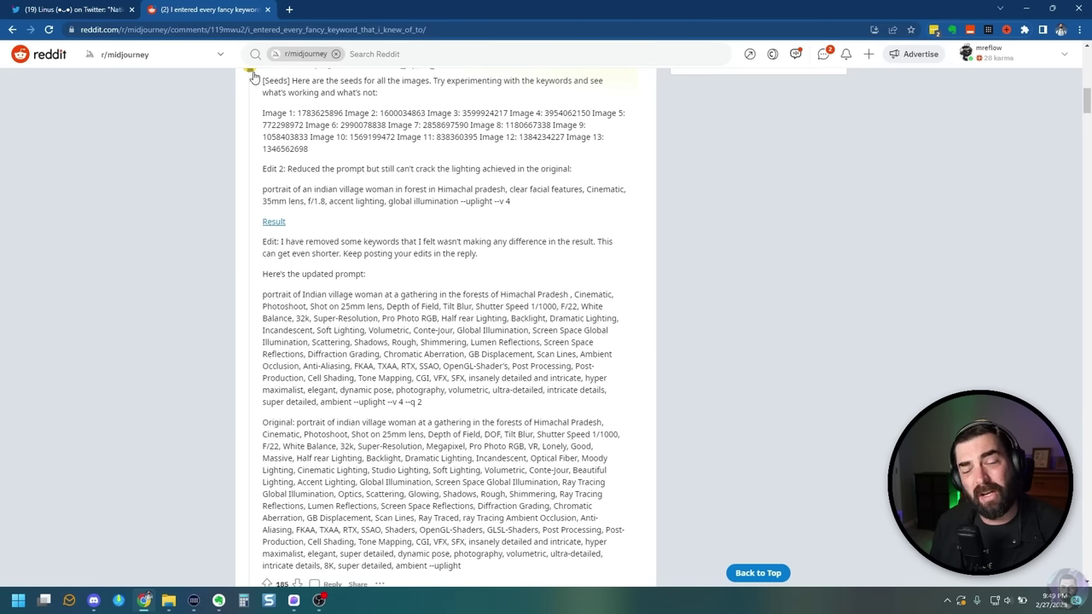
pyautogui.middleClick(254, 75)
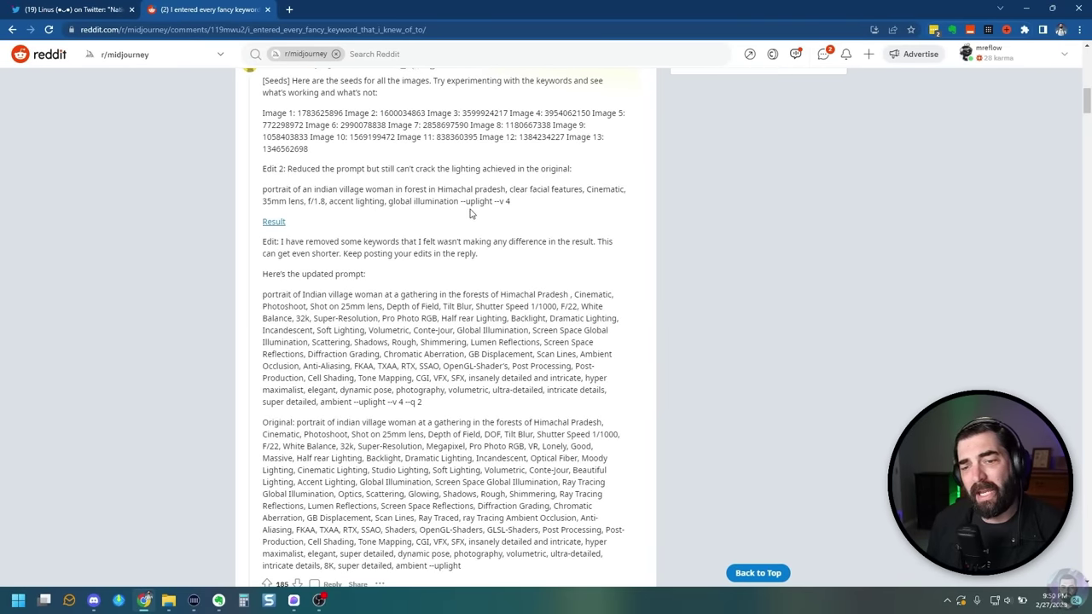
# Copy the reduced Edit 2 prompt, from "portrait of an indian village woman" through "--uplight --v 4"
pyautogui.moveTo(523, 205); pyautogui.dragTo(261, 190)
pyautogui.rightClick(288, 198)
pyautogui.click(295, 202)
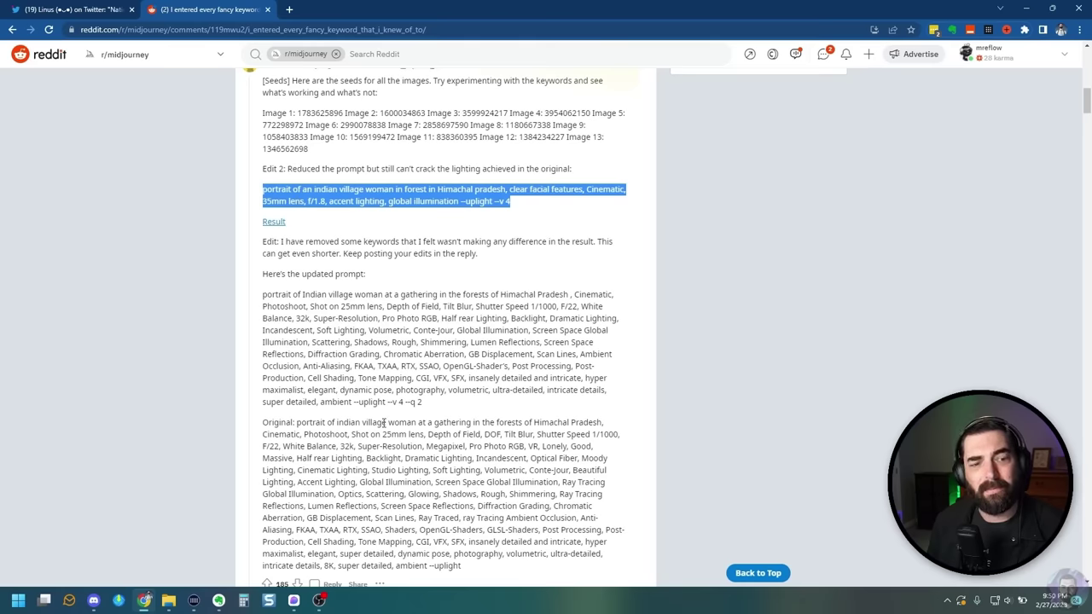
# Switch to Discord and submit the copied prompt with the /imagine command in the super-realistic channel
pyautogui.moveTo(293, 609)
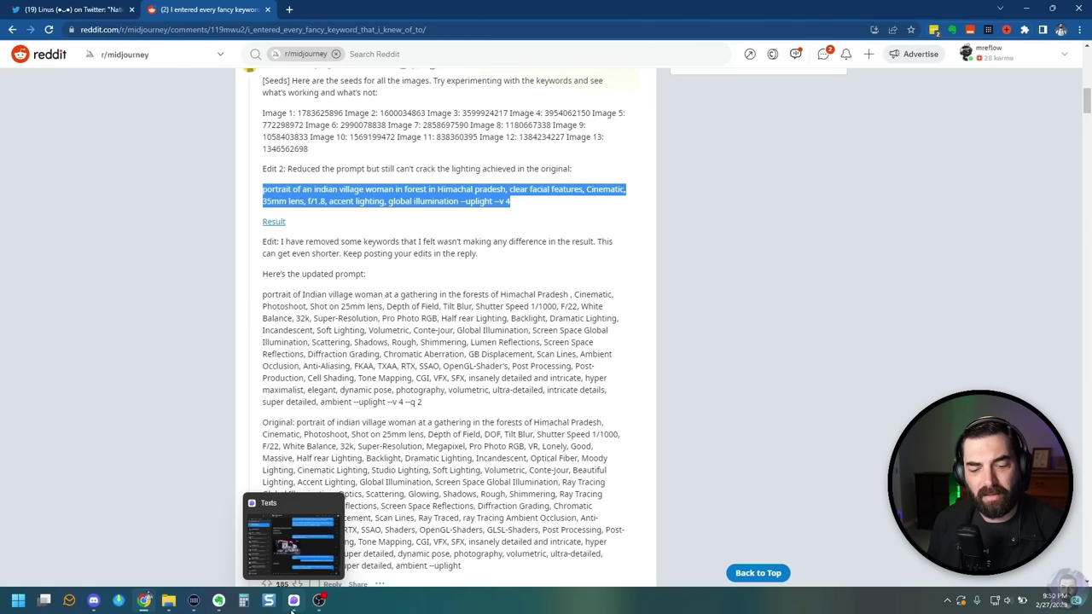
pyautogui.click(94, 602)
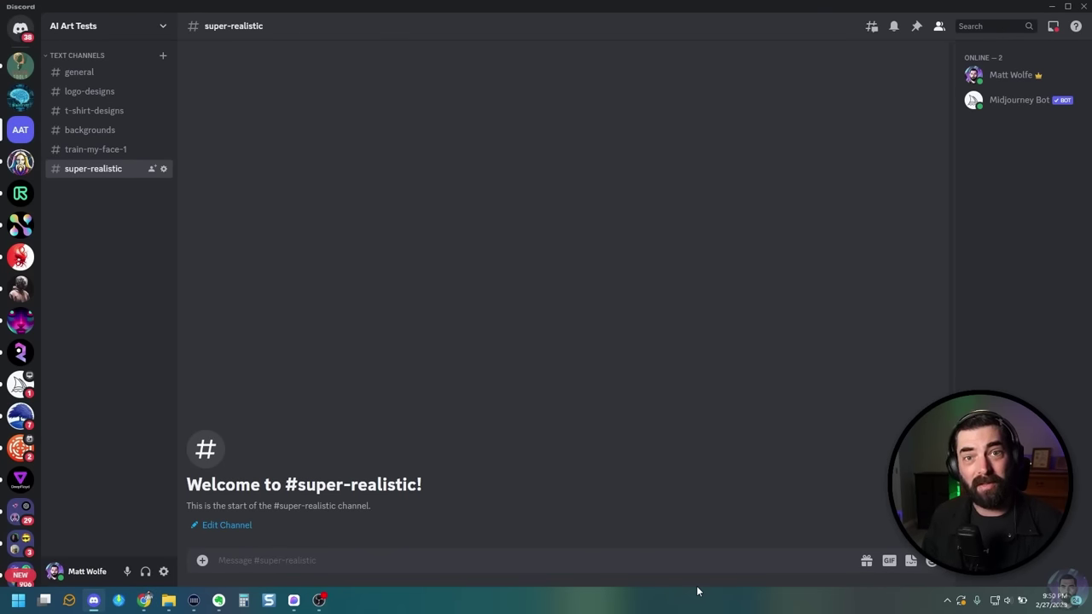
pyautogui.write('/im')
pyautogui.write('agin')
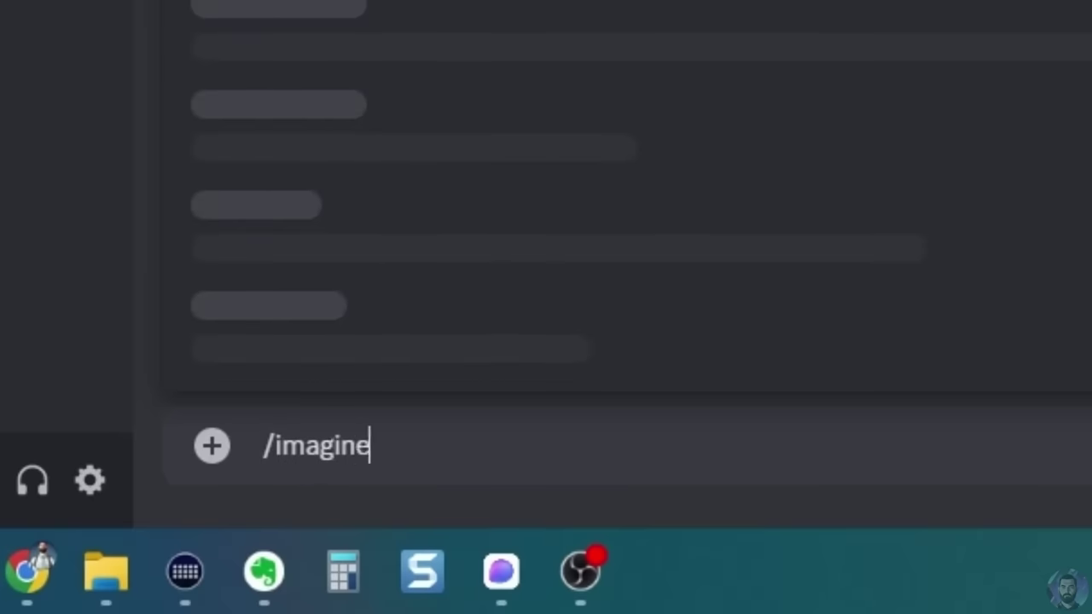
pyautogui.write('e')
pyautogui.press('Tab')
pyautogui.hotkey('ctrl', 'v')
pyautogui.press('Return')
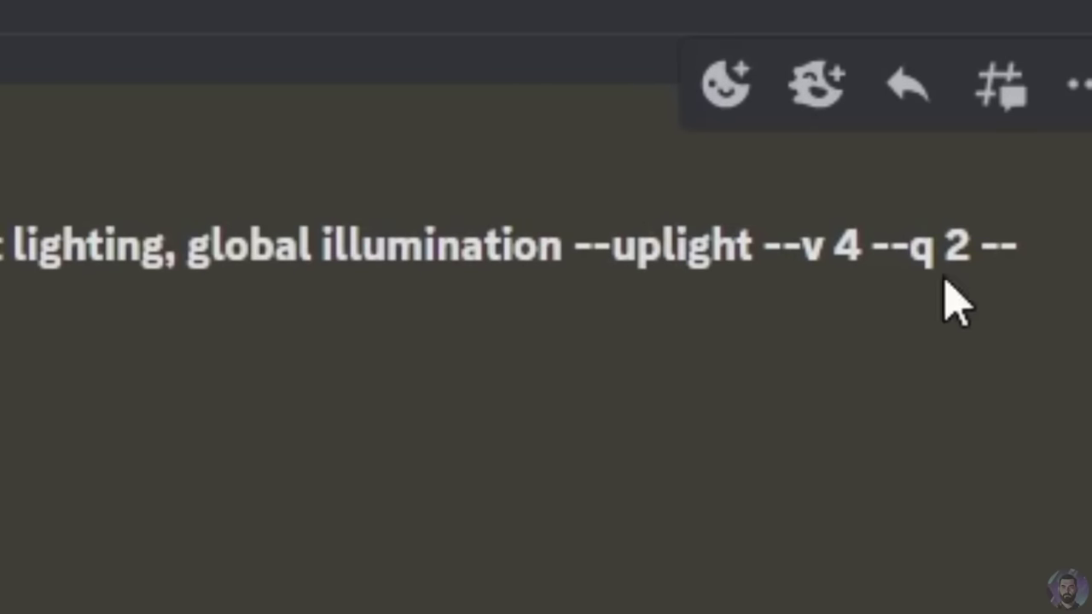
# Inspect the enlarged grid of four generated portraits and request upscales of images 1, 3 and 4
pyautogui.click(413, 411)
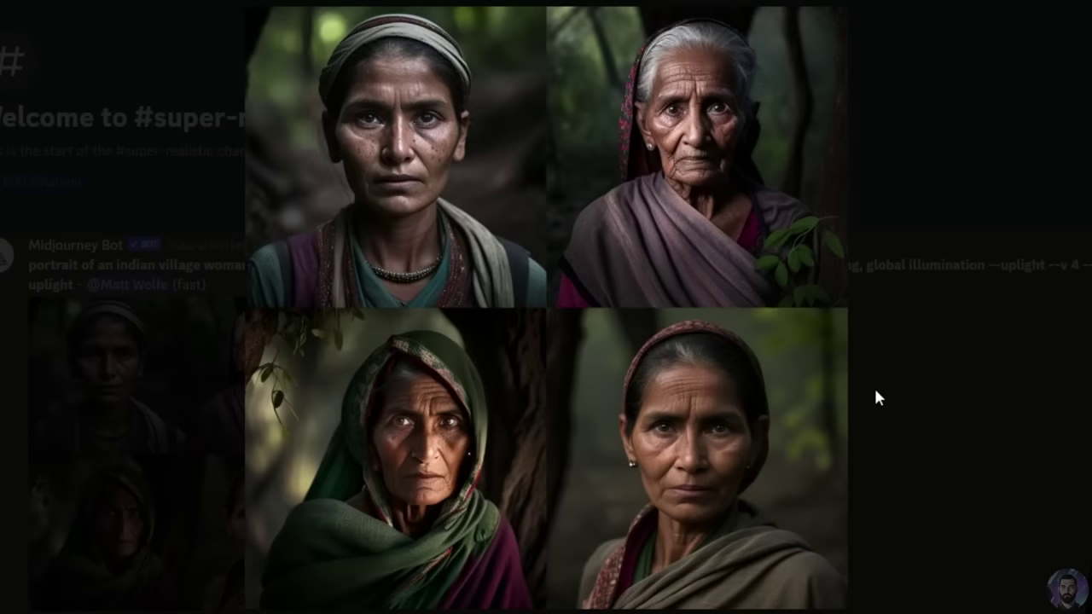
pyautogui.click(941, 526)
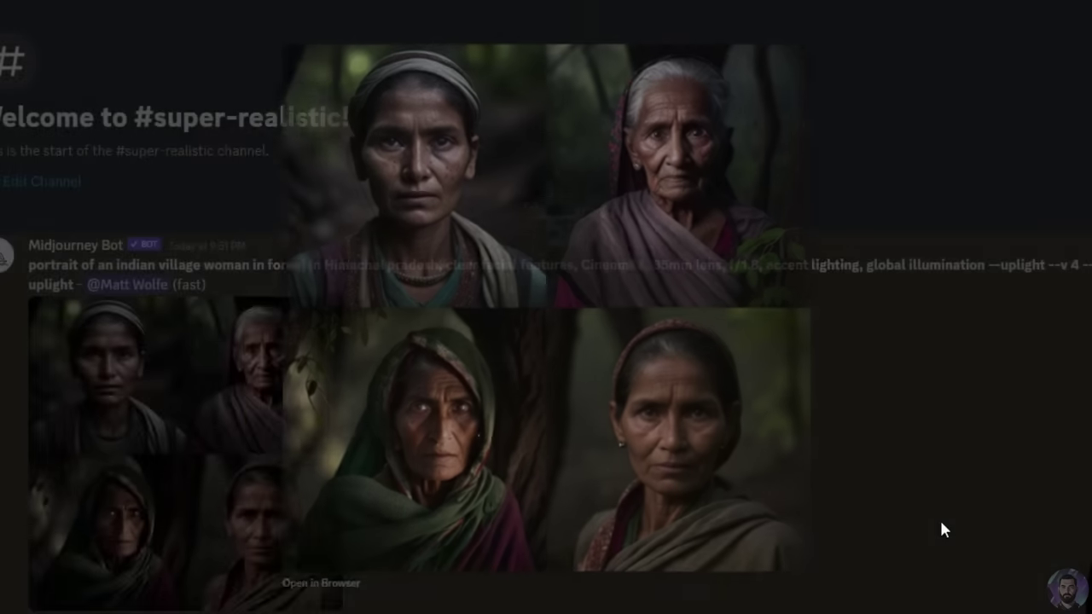
pyautogui.click(320, 358)
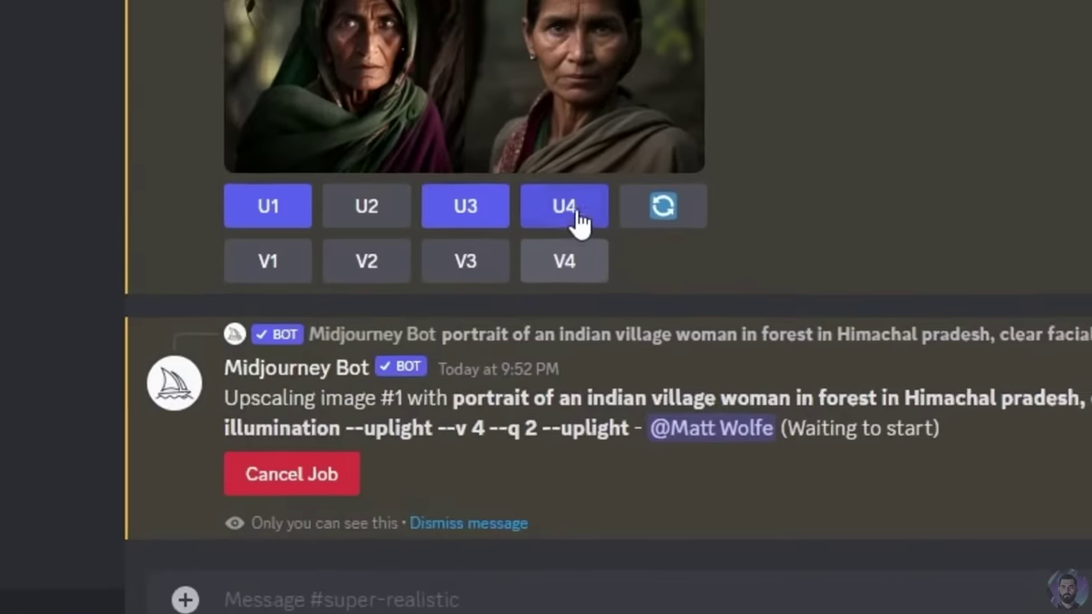
pyautogui.click(613, 354)
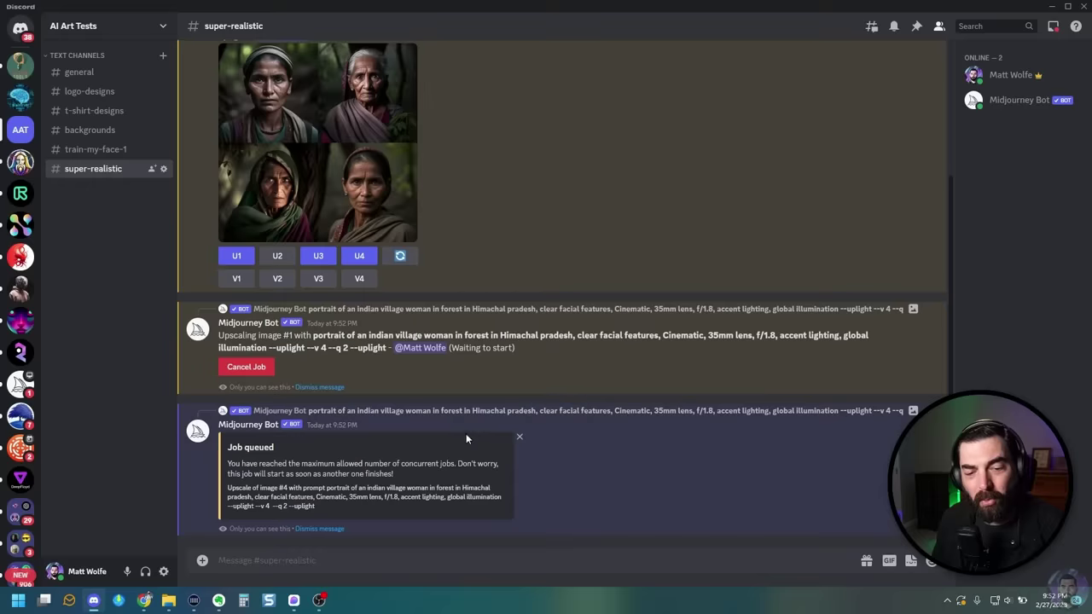
# View the upscaled portraits of the village woman at a larger size
pyautogui.click(326, 342)
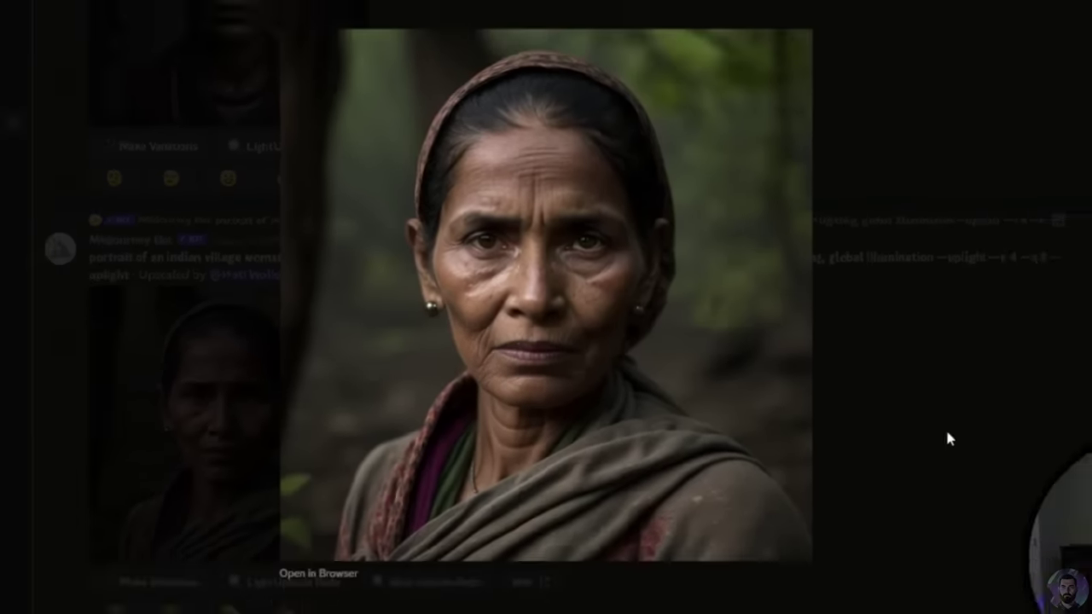
pyautogui.click(945, 426)
pyautogui.scroll(-3, 618, 371)
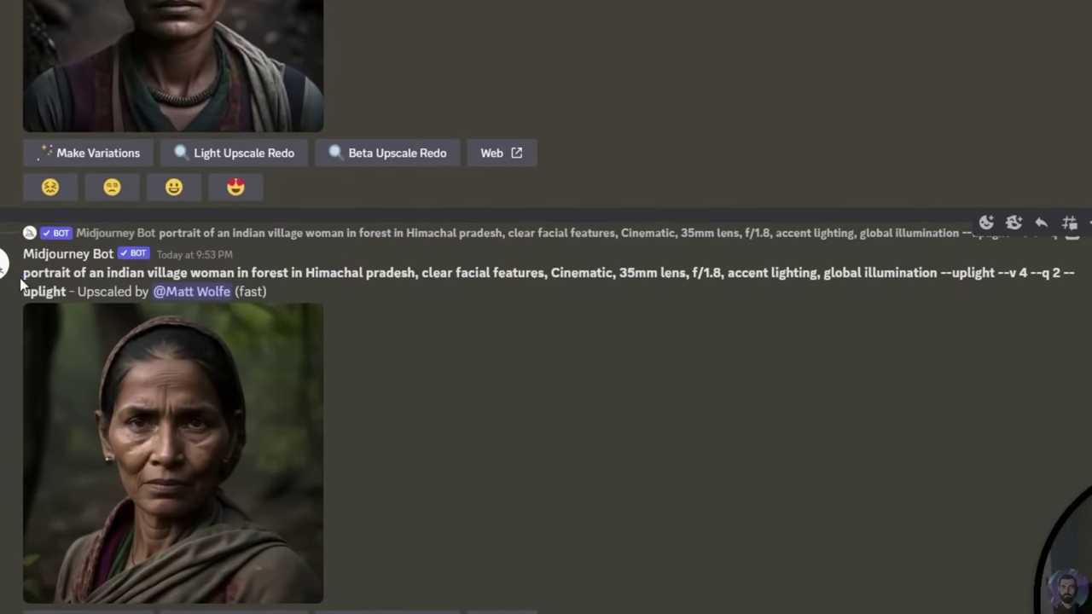
# Review the upscaled portrait's prompt, highlighting "clear facial features", "Cinematic", "35mm lens", "f/1.8", "accent lighting" and "global illumination"
pyautogui.moveTo(218, 266); pyautogui.dragTo(244, 278)
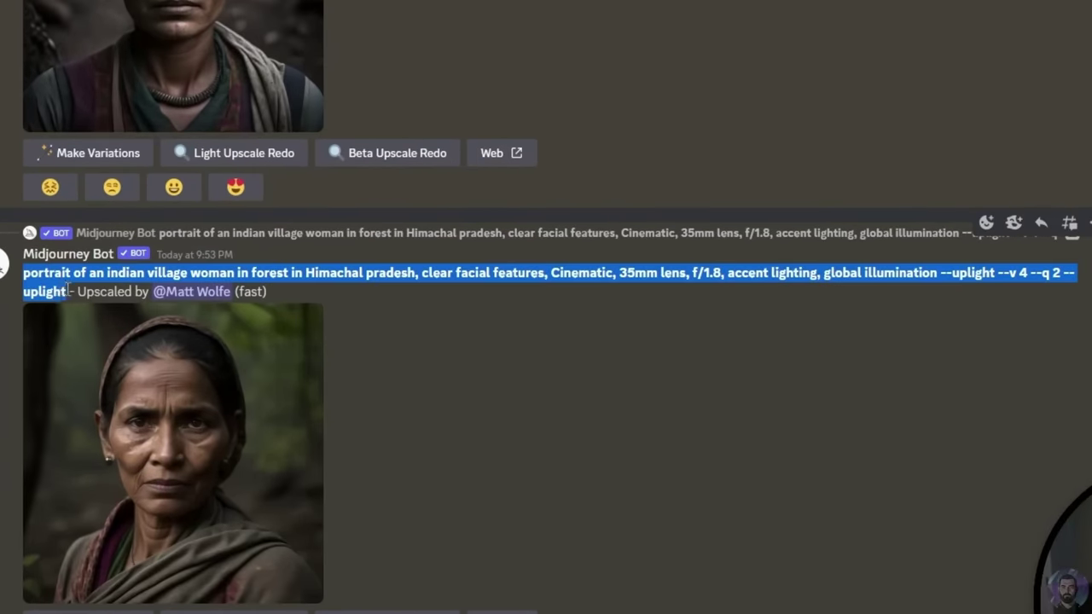
pyautogui.click(41, 289)
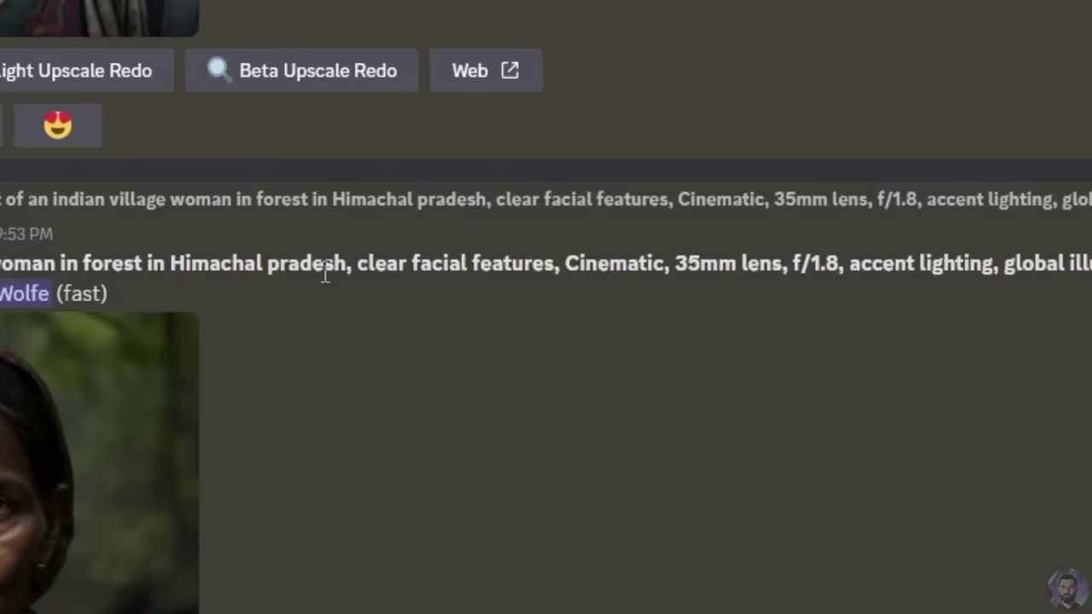
pyautogui.moveTo(357, 266); pyautogui.dragTo(547, 266)
pyautogui.click(594, 259)
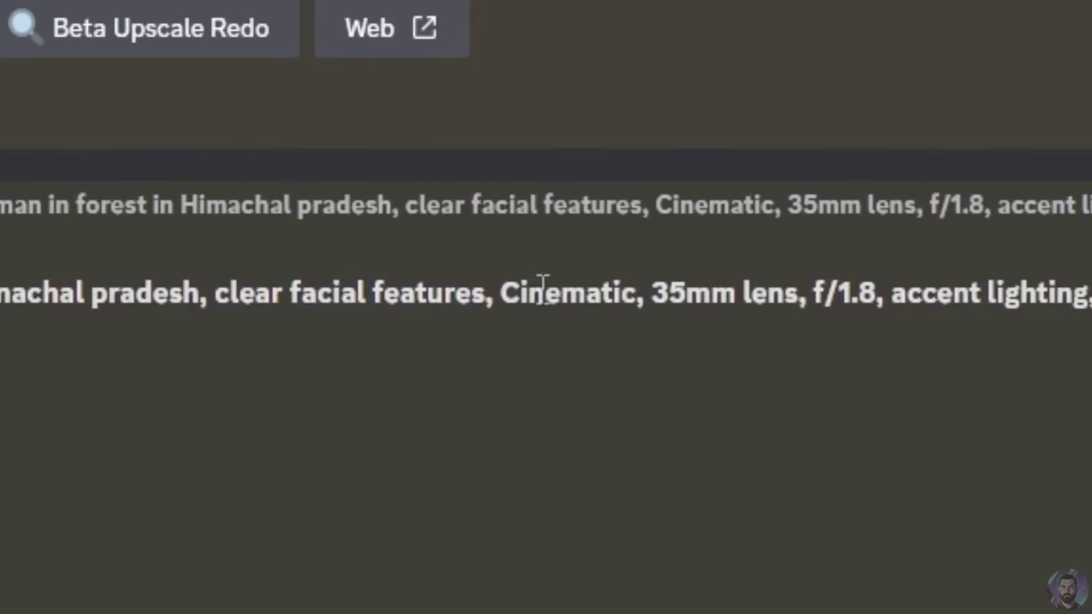
pyautogui.doubleClick(542, 284)
pyautogui.moveTo(654, 293); pyautogui.dragTo(788, 286)
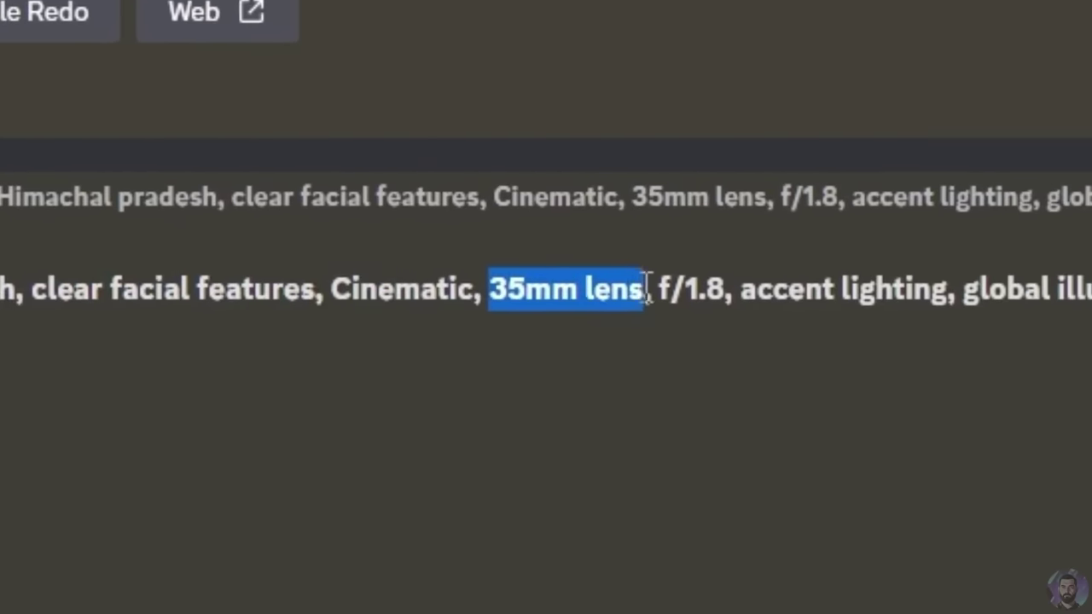
pyautogui.moveTo(667, 288); pyautogui.dragTo(739, 288)
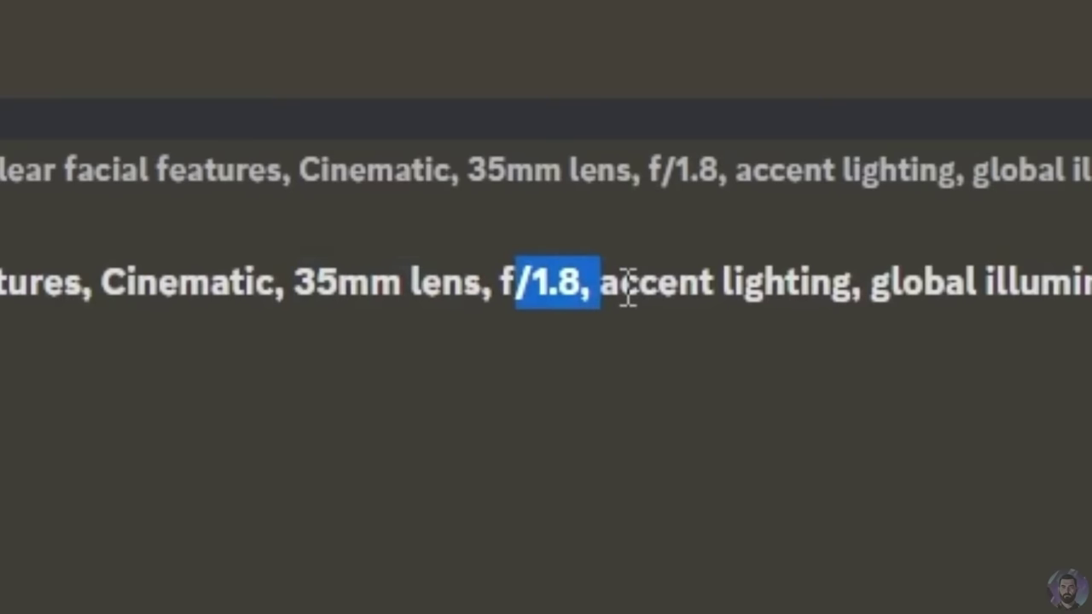
pyautogui.moveTo(628, 285); pyautogui.dragTo(1091, 287)
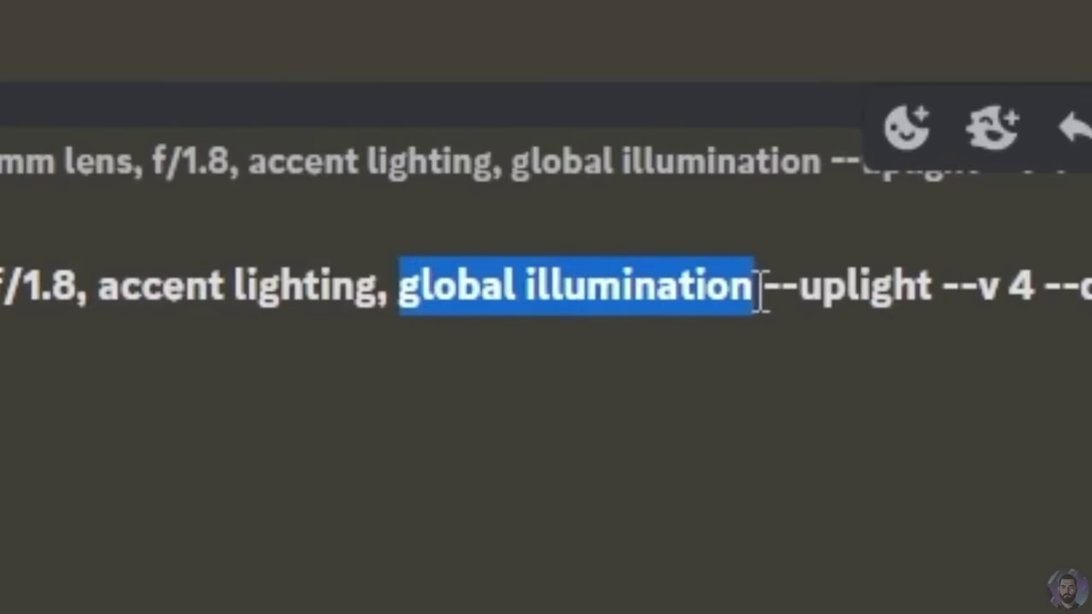
pyautogui.click(650, 312)
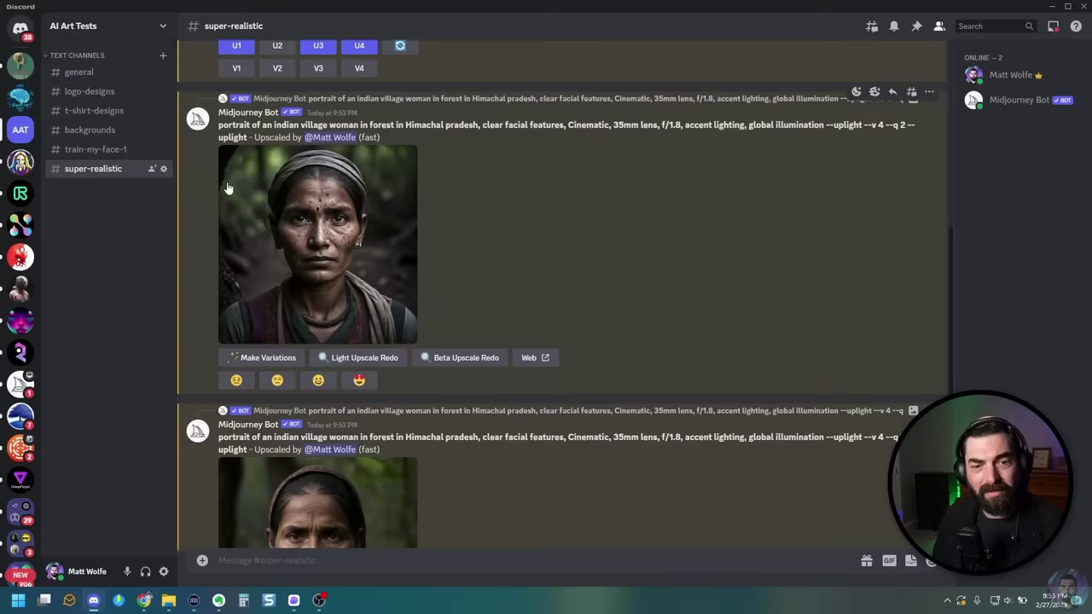
# View the four-image grid of village woman portraits at a larger size and close the enlarged view
pyautogui.scroll(3, 507, 278)
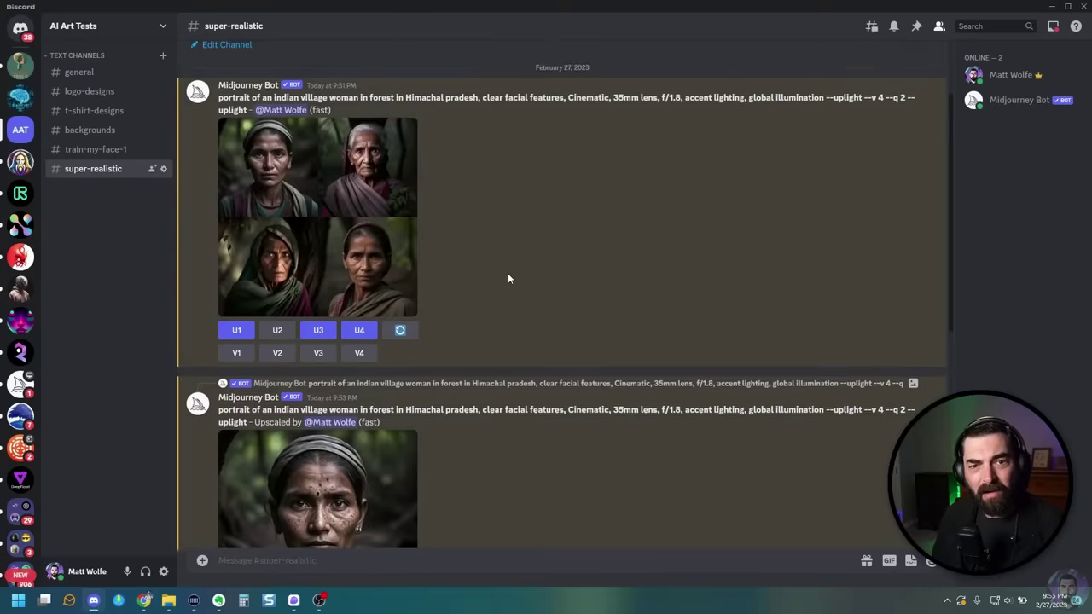
pyautogui.click(412, 284)
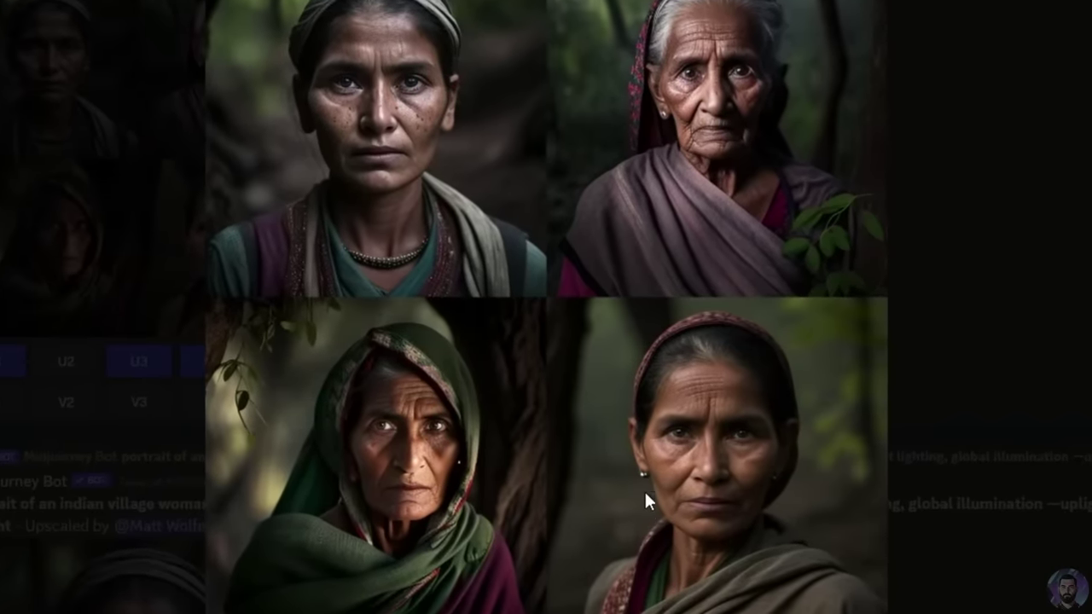
pyautogui.press('Escape')
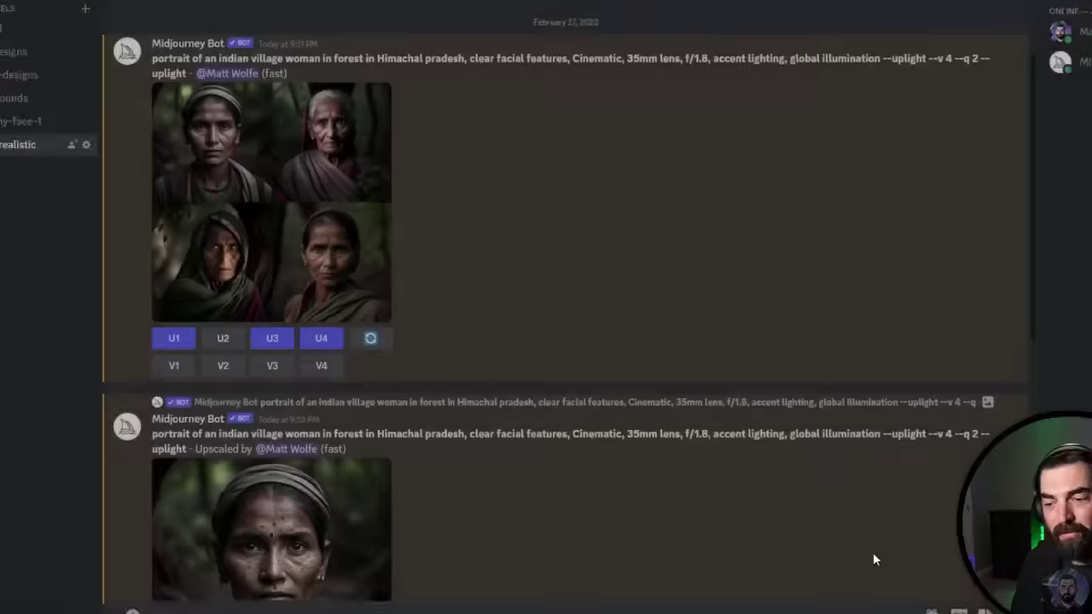
# Copy the village woman prompt from the last upscaled portrait and paste it into a new /imagine command
pyautogui.scroll(-3, 872, 560)
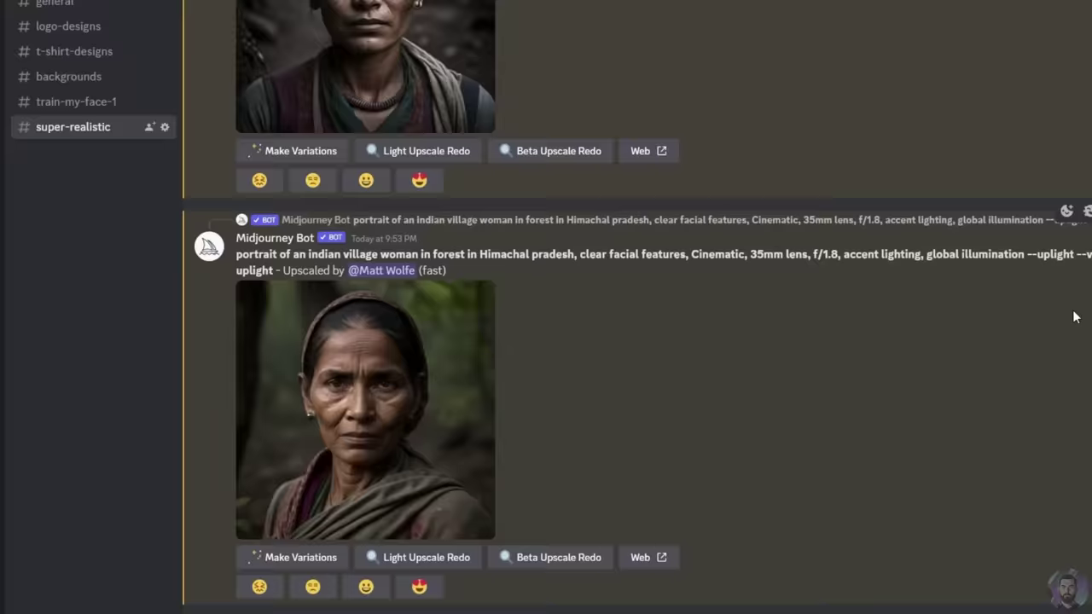
pyautogui.moveTo(914, 266); pyautogui.dragTo(220, 267)
pyautogui.rightClick(220, 267)
pyautogui.click(365, 237)
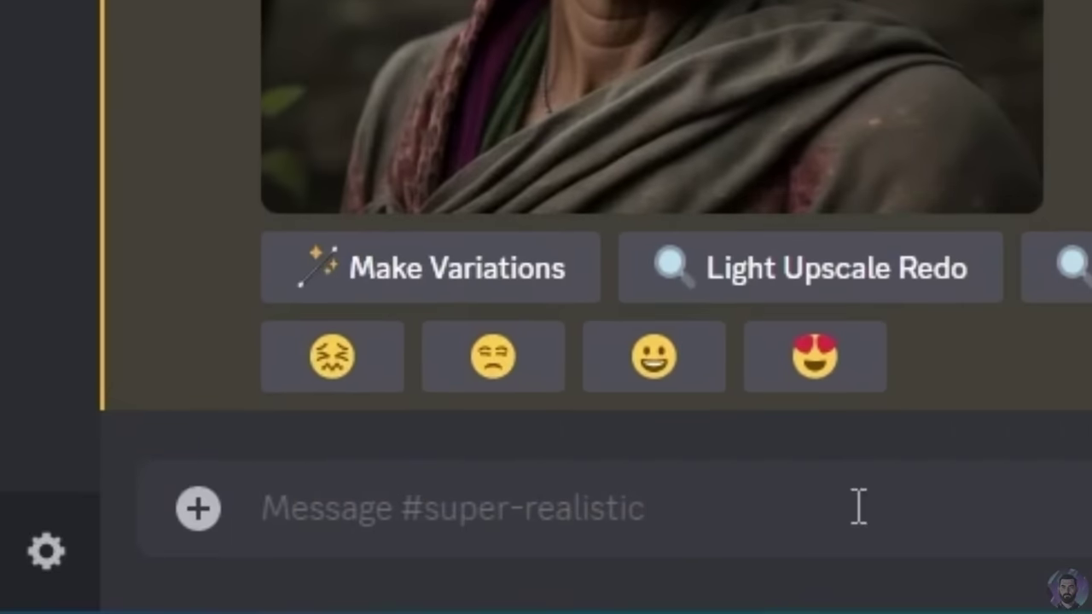
pyautogui.write('/im')
pyautogui.press('Tab')
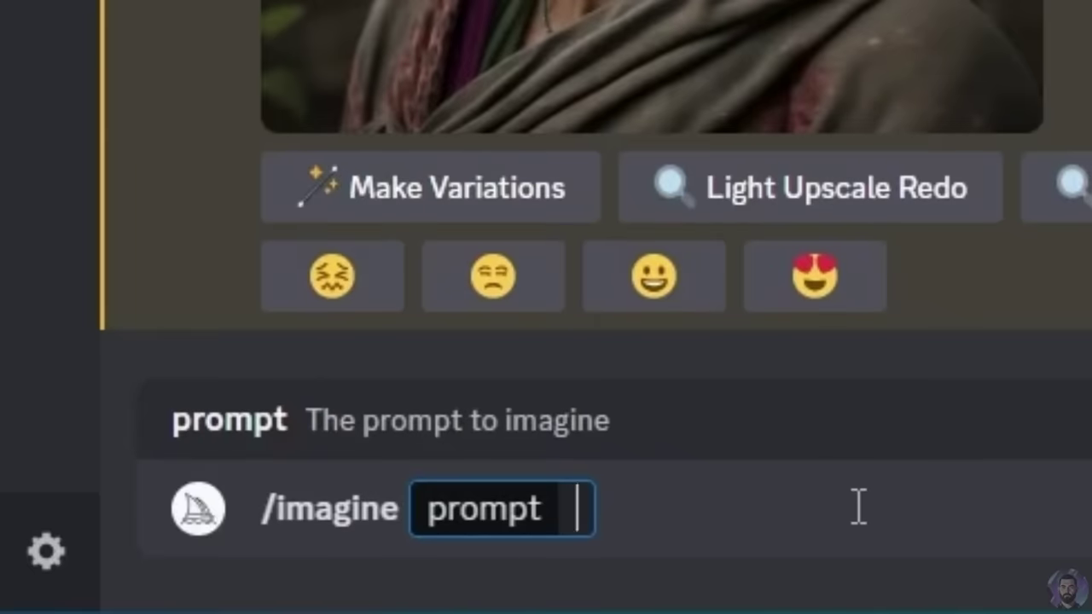
pyautogui.hotkey('ctrl', 'v')
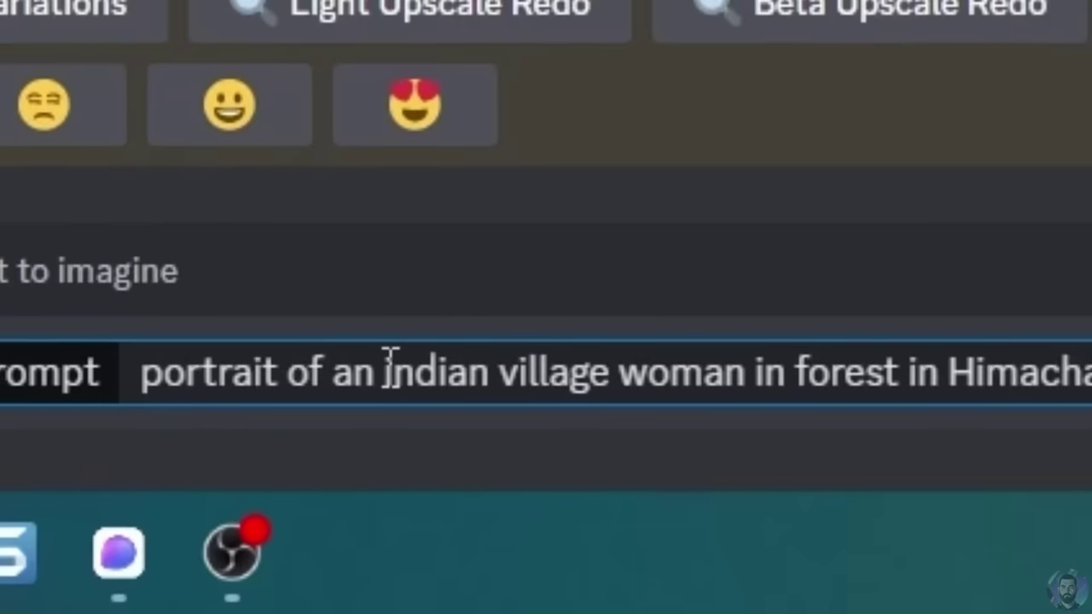
# Change the prompt's subject to "a young american boy leaning against a brick wall", keeping the style keywords, and submit it
pyautogui.moveTo(341, 373); pyautogui.dragTo(1083, 373)
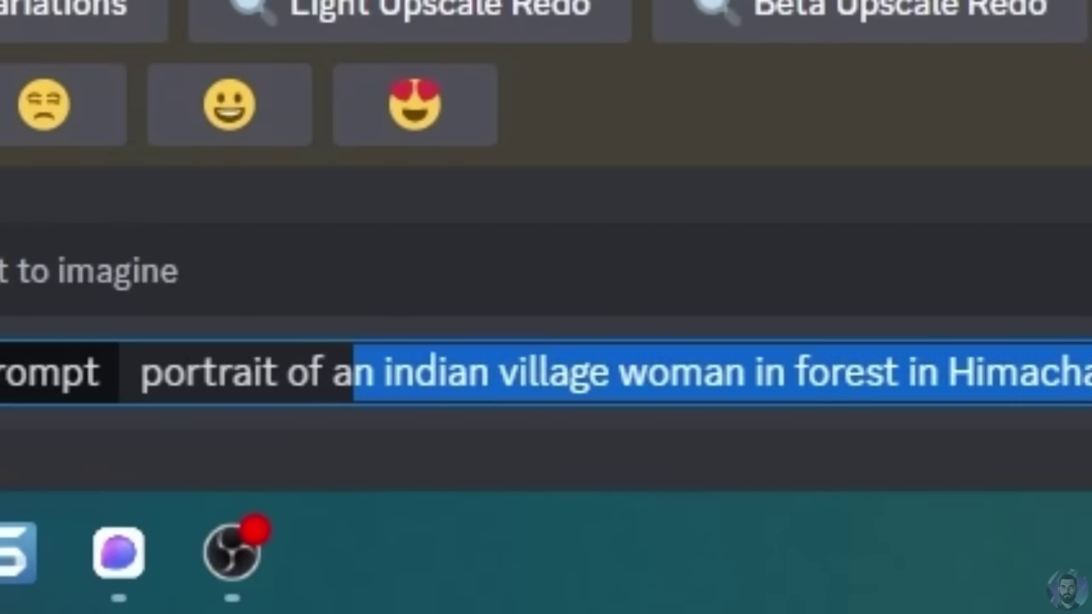
pyautogui.write('youn')
pyautogui.write('g american boy lean')
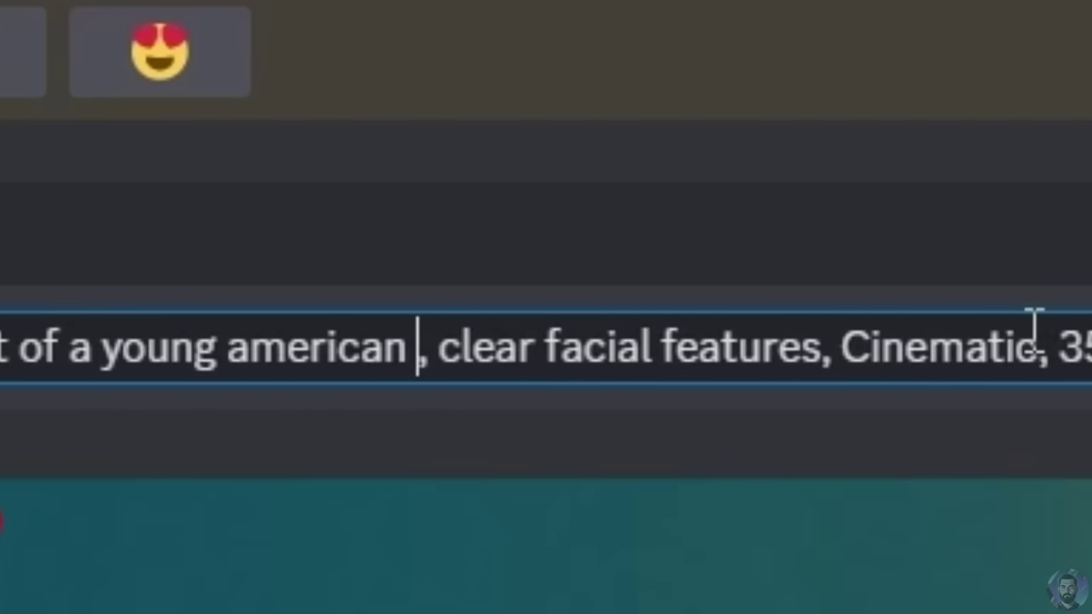
pyautogui.write('ing against a bri')
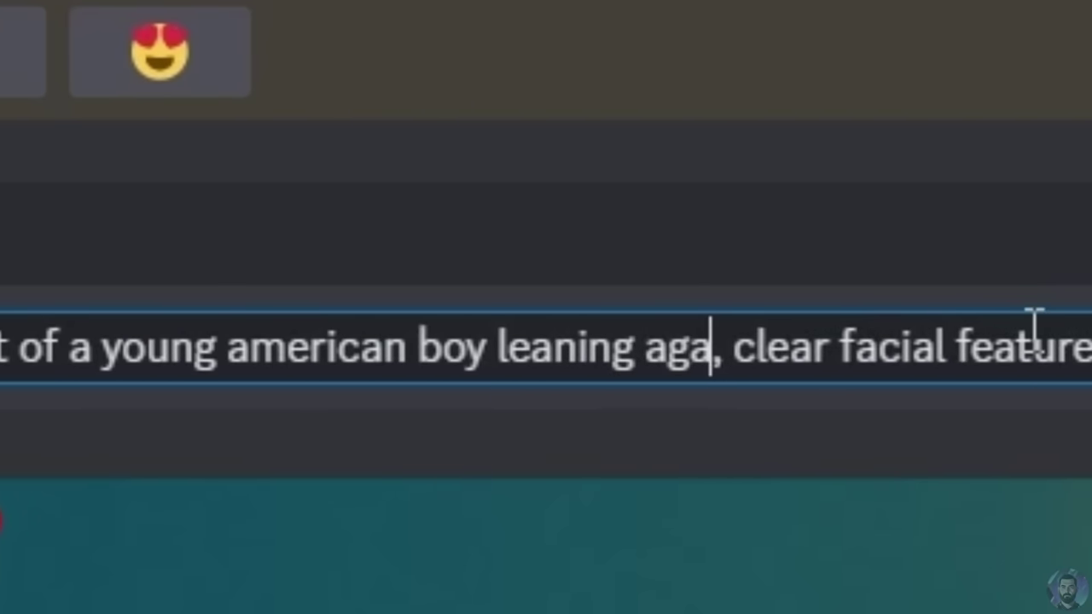
pyautogui.write('ck wall')
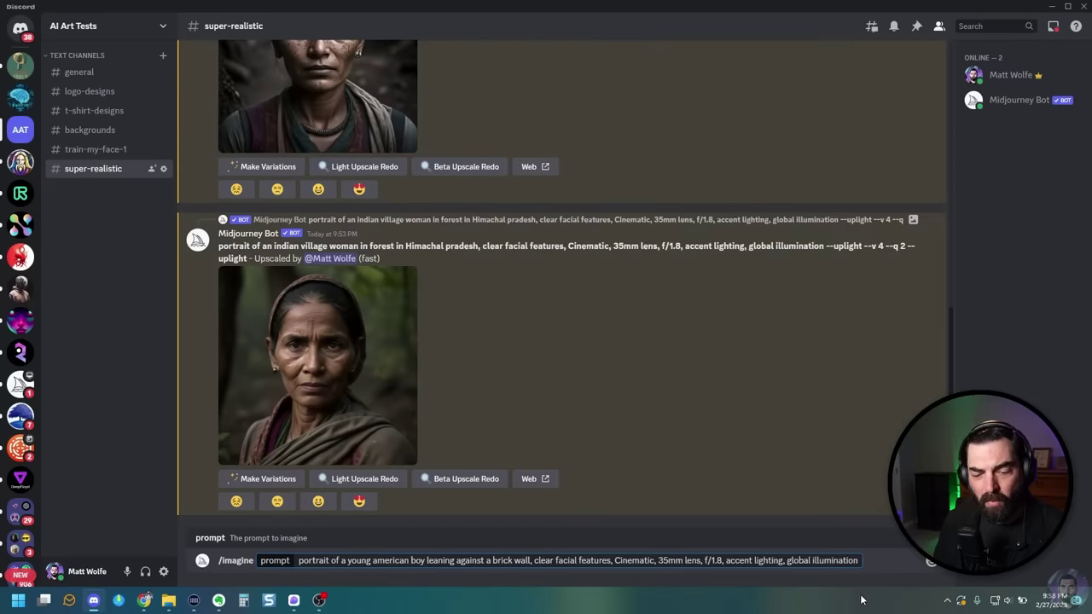
pyautogui.press('Return')
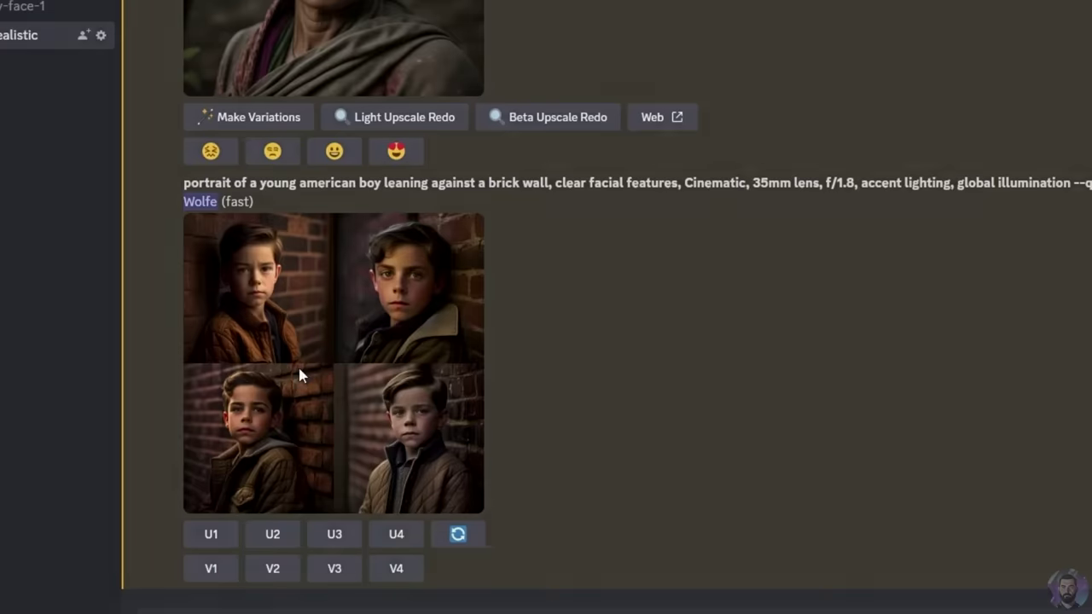
pyautogui.click(297, 373)
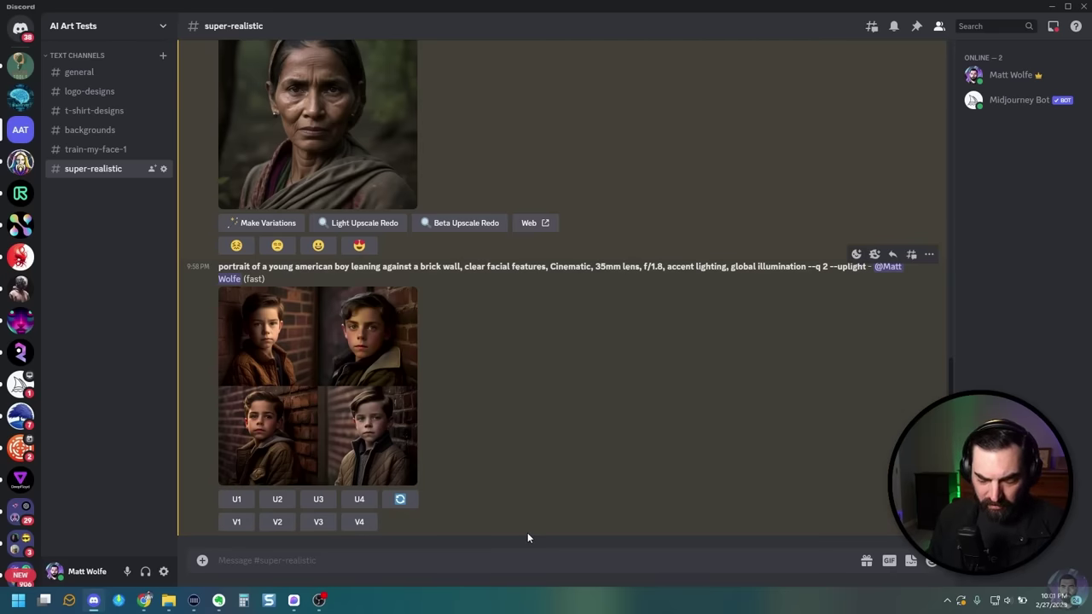
# Submit the /imagine prompt "a photograph of 2 girls celebrating at a birthday party, polaroid", consulting the polaroid example in the YouTube video
pyautogui.write('/imagine')
pyautogui.press('Tab')
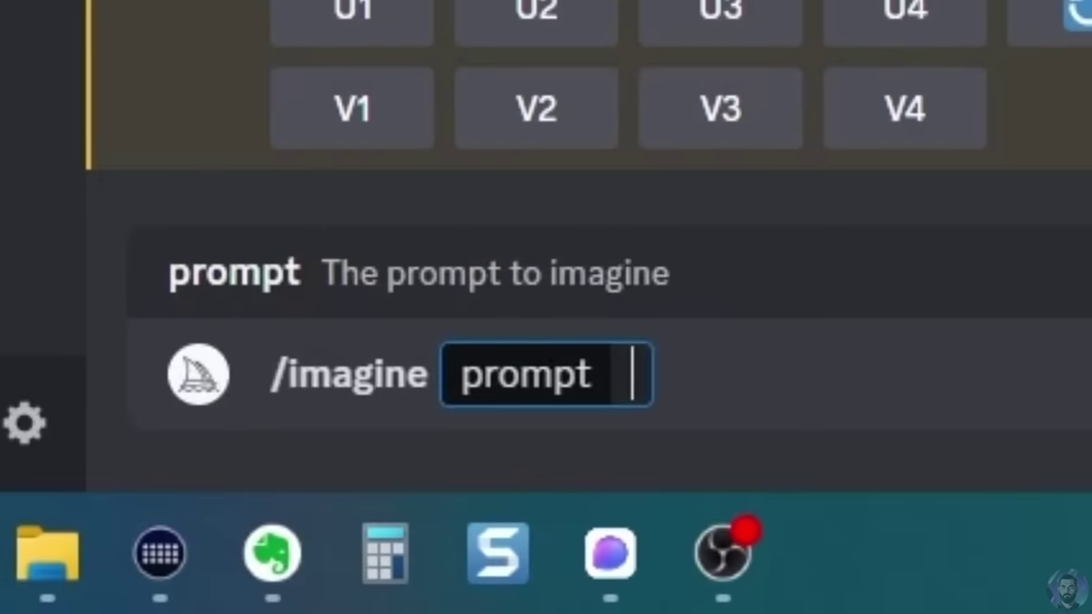
pyautogui.write('a photograph of 2')
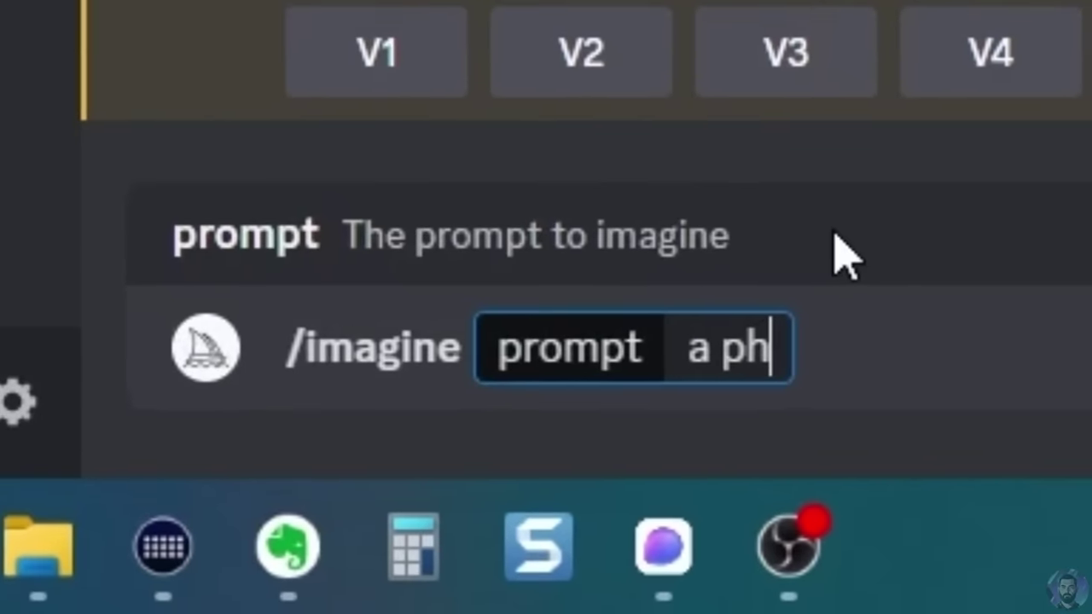
pyautogui.write(' girls celeb')
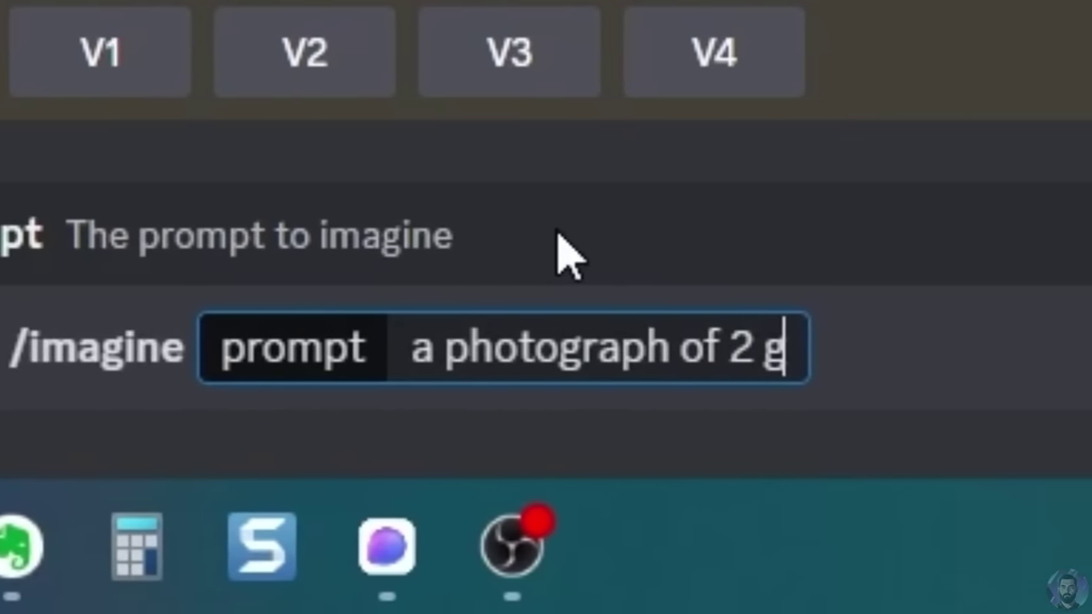
pyautogui.write('rating at a birt')
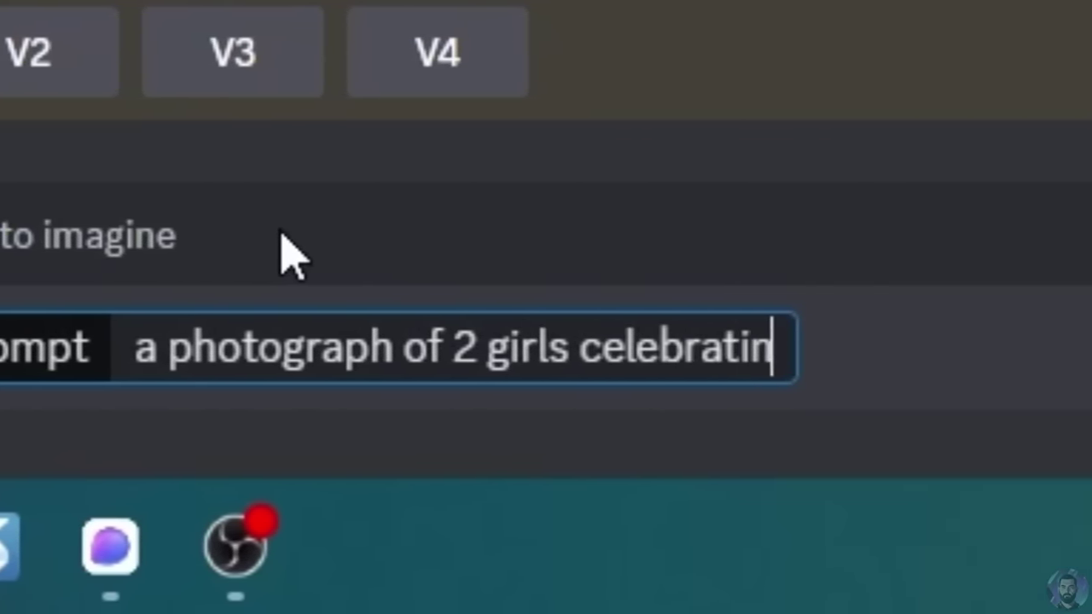
pyautogui.write('o')
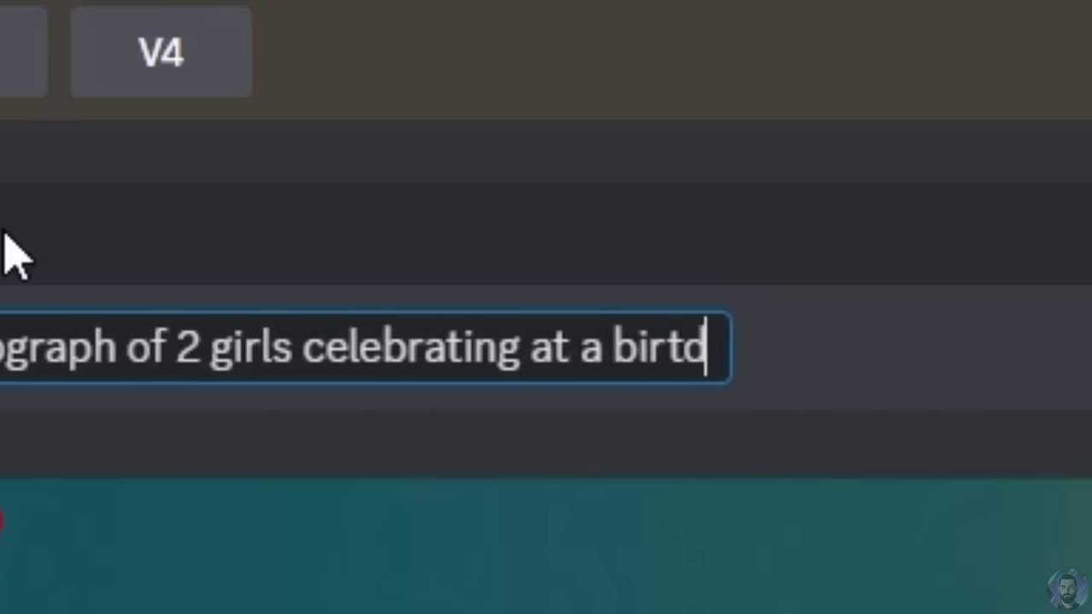
pyautogui.press('BackSpace')
pyautogui.write('hday party, polo')
pyautogui.press('BackSpace')
pyautogui.write('aroid')
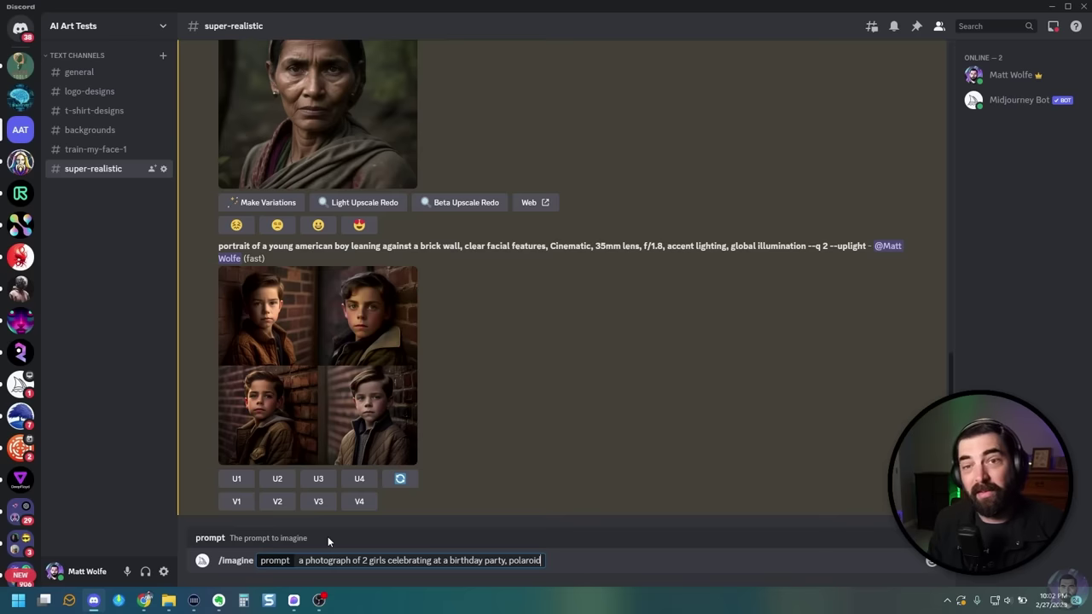
pyautogui.click(96, 604)
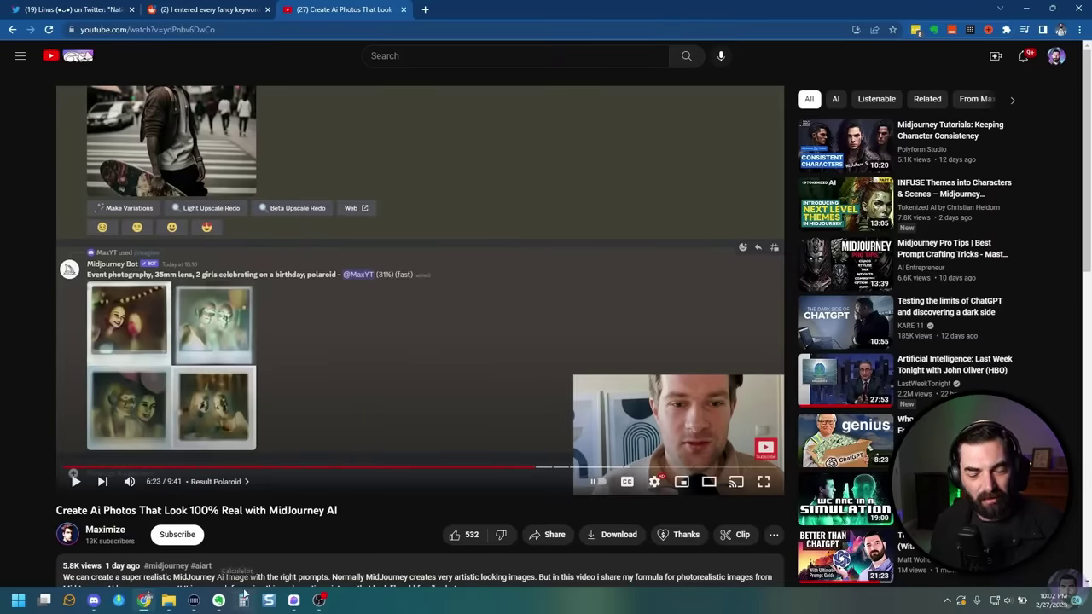
pyautogui.click(285, 528)
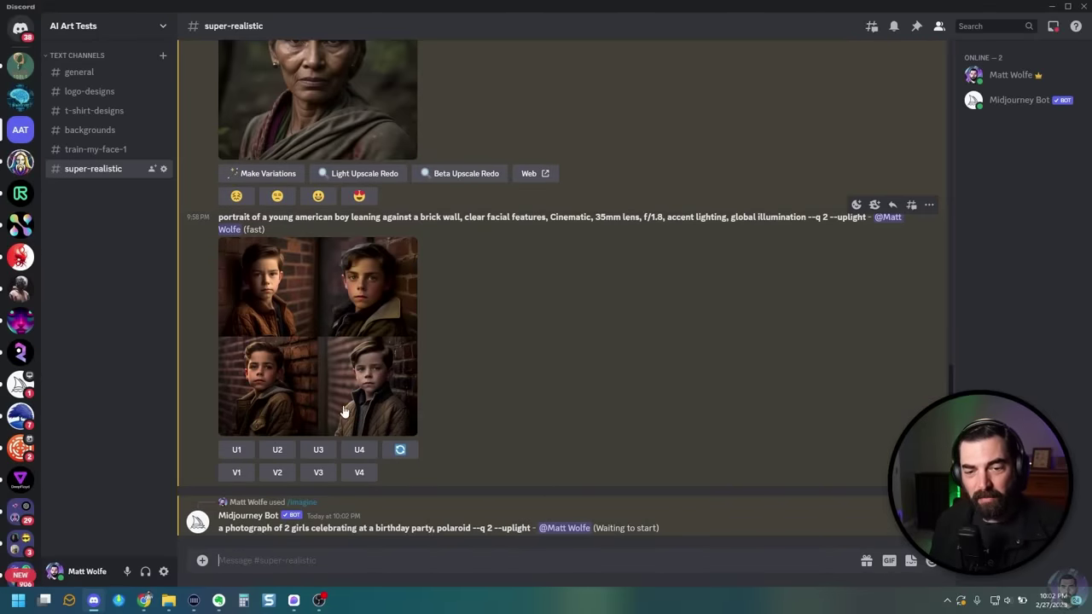
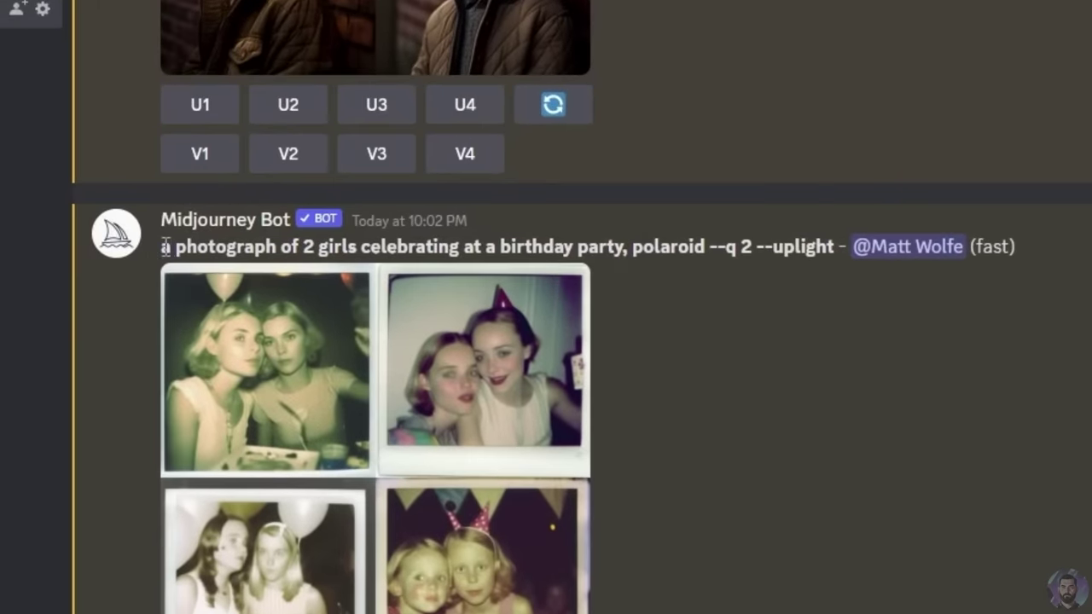
# Copy the birthday party polaroid prompt without its parameters and paste it into a new /imagine command
pyautogui.moveTo(163, 246); pyautogui.dragTo(668, 247)
pyautogui.rightClick(685, 238)
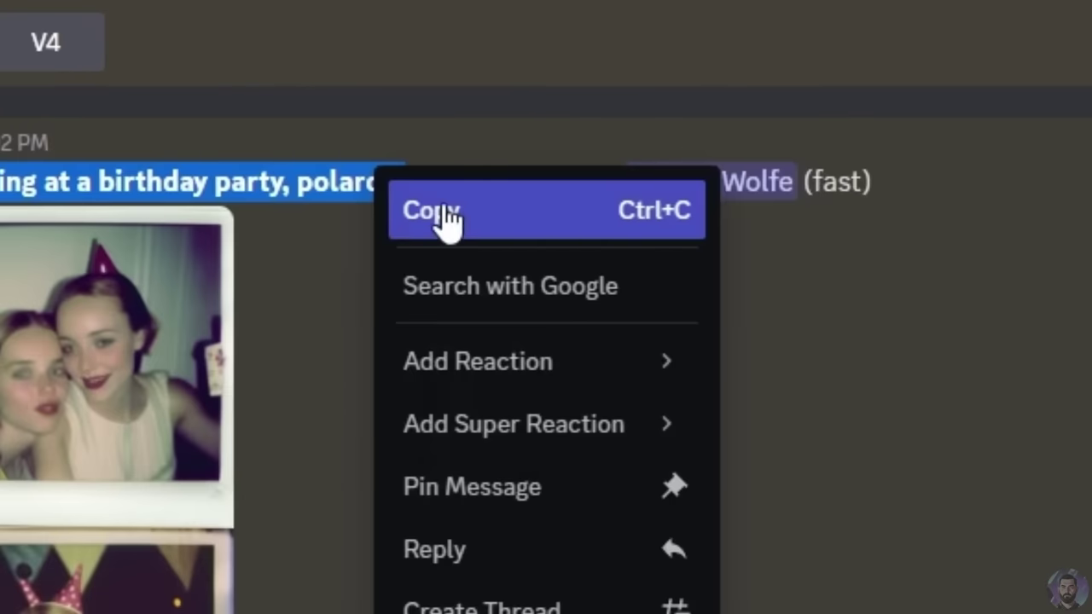
pyautogui.click(718, 272)
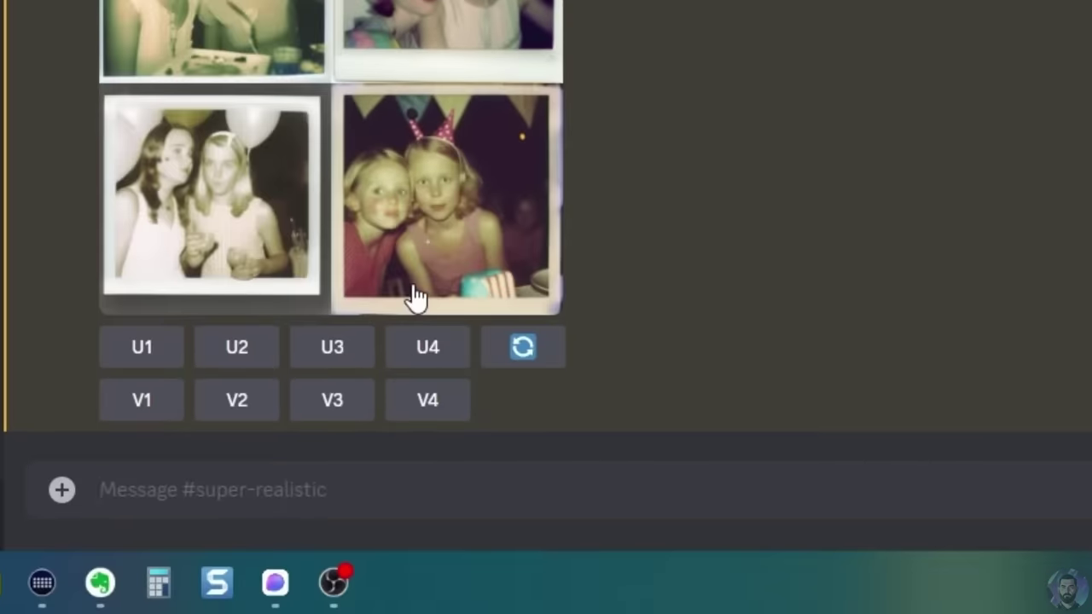
pyautogui.write('/imagine')
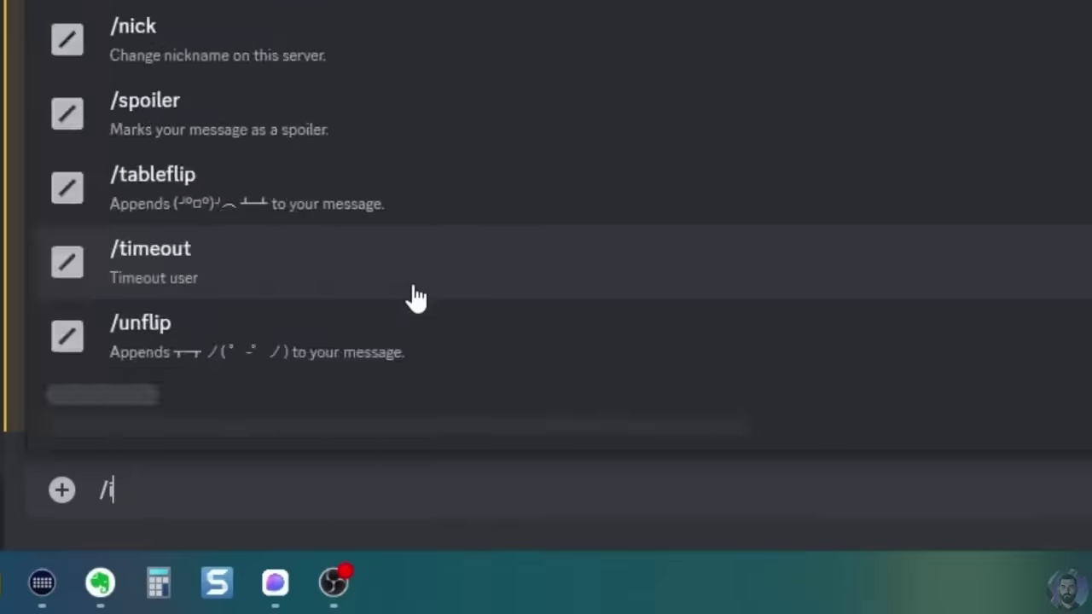
pyautogui.press('Tab')
pyautogui.hotkey('ctrl', 'v')
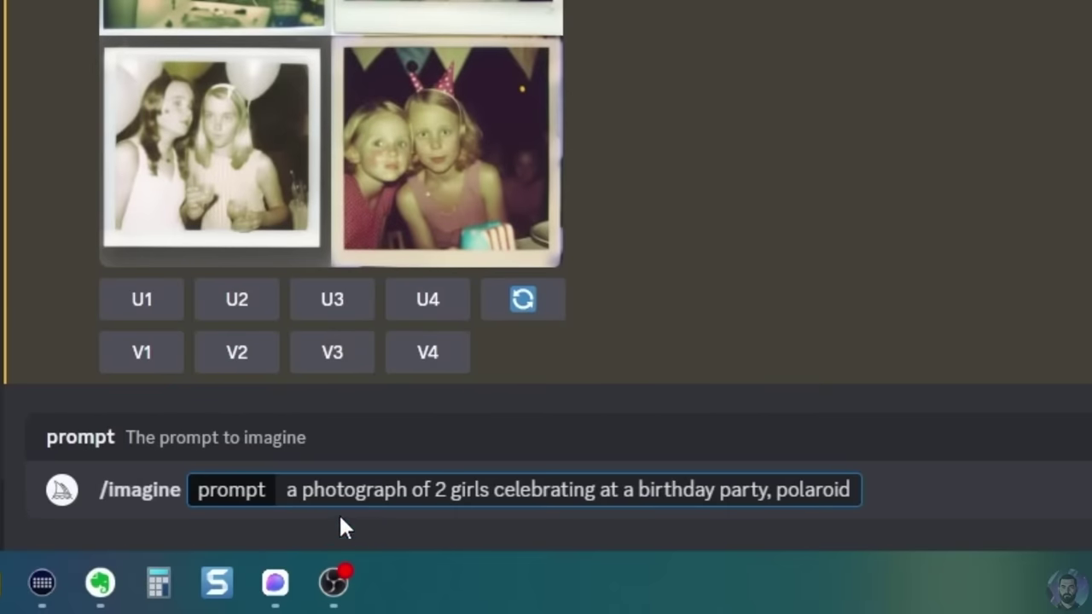
# Replace the two girls and birthday party wording with "a dad in the 1970s leaning against his corvette" and submit the polaroid prompt
pyautogui.moveTo(431, 492); pyautogui.dragTo(770, 491)
pyautogui.write('a dad in the 1970s')
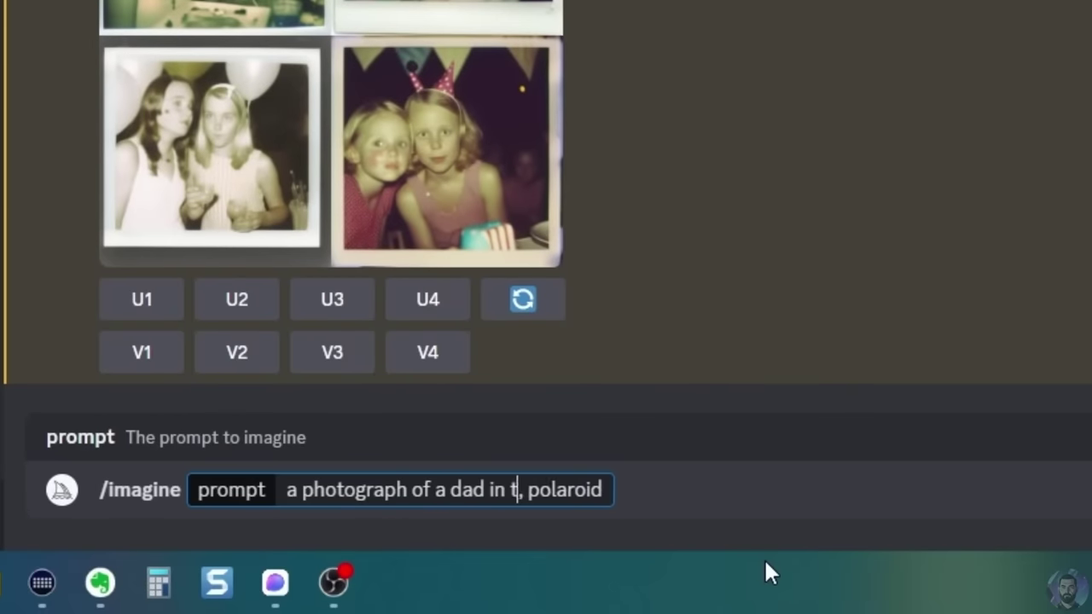
pyautogui.write(' leaning against')
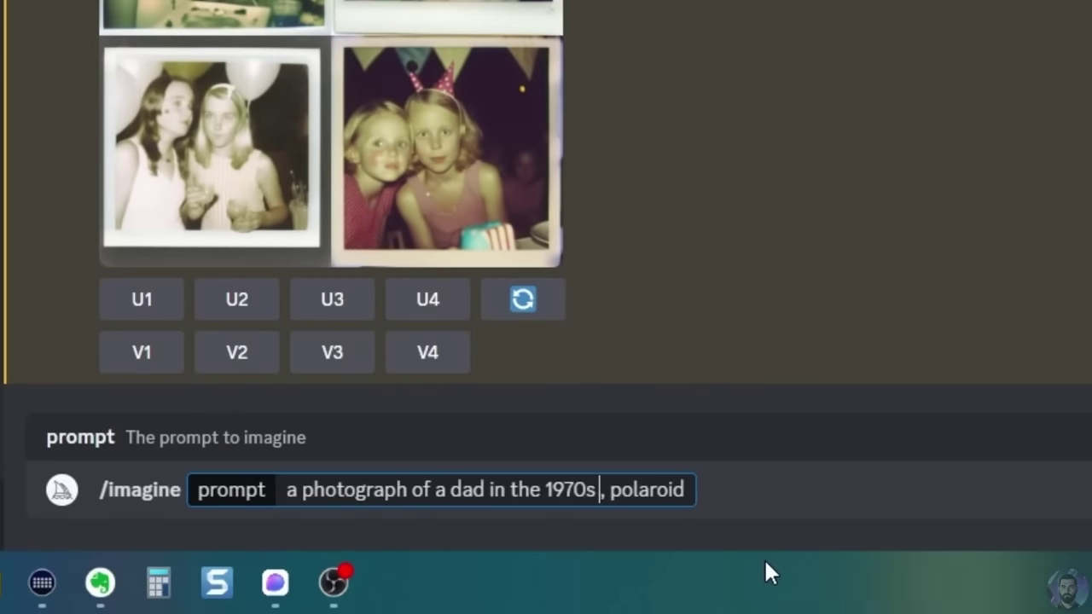
pyautogui.write(' his corvette')
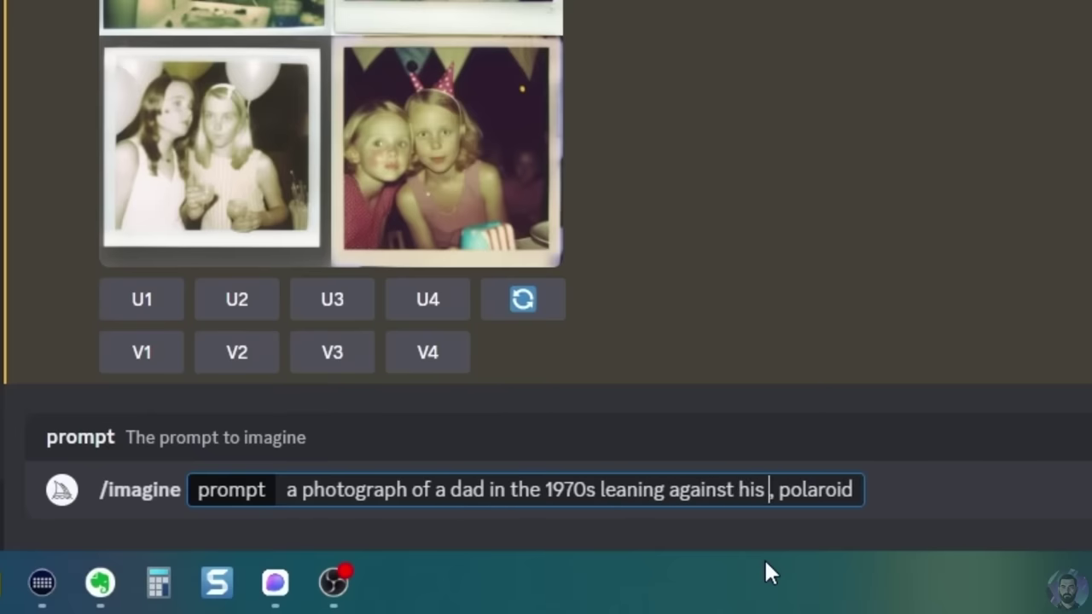
pyautogui.press('Return')
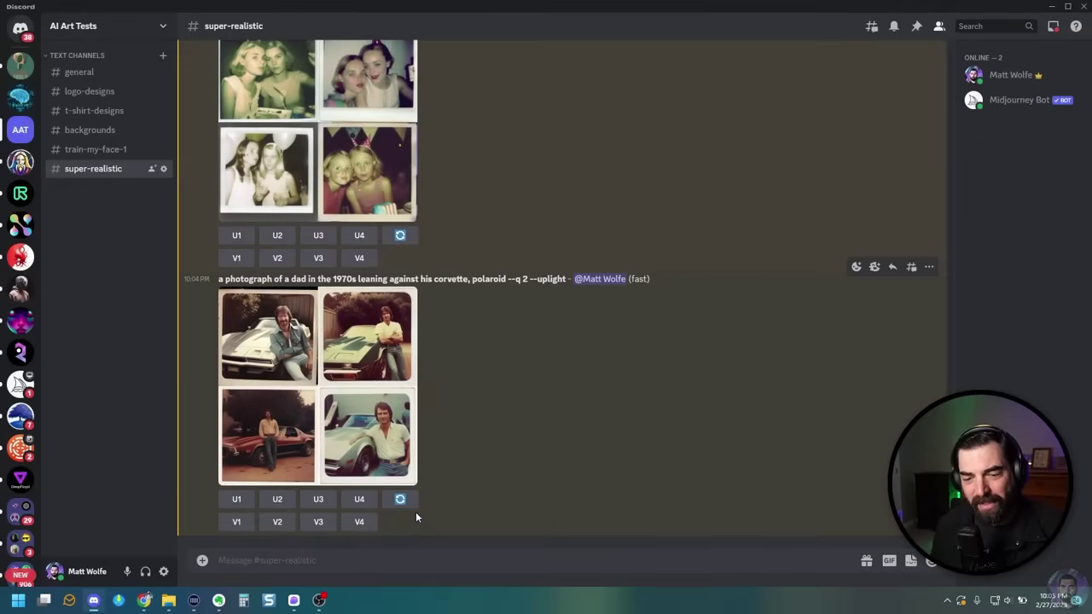
pyautogui.click(410, 505)
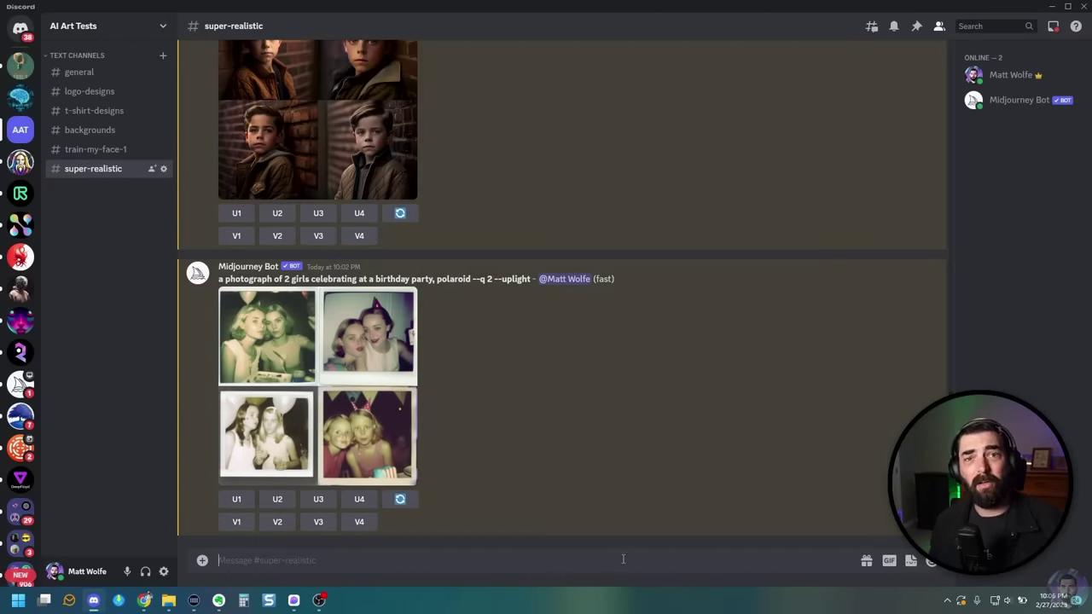
# Start an /imagine prompt reading "a landscape photograph of snow covered mountains behind a beautiful lake"
pyautogui.click(629, 547)
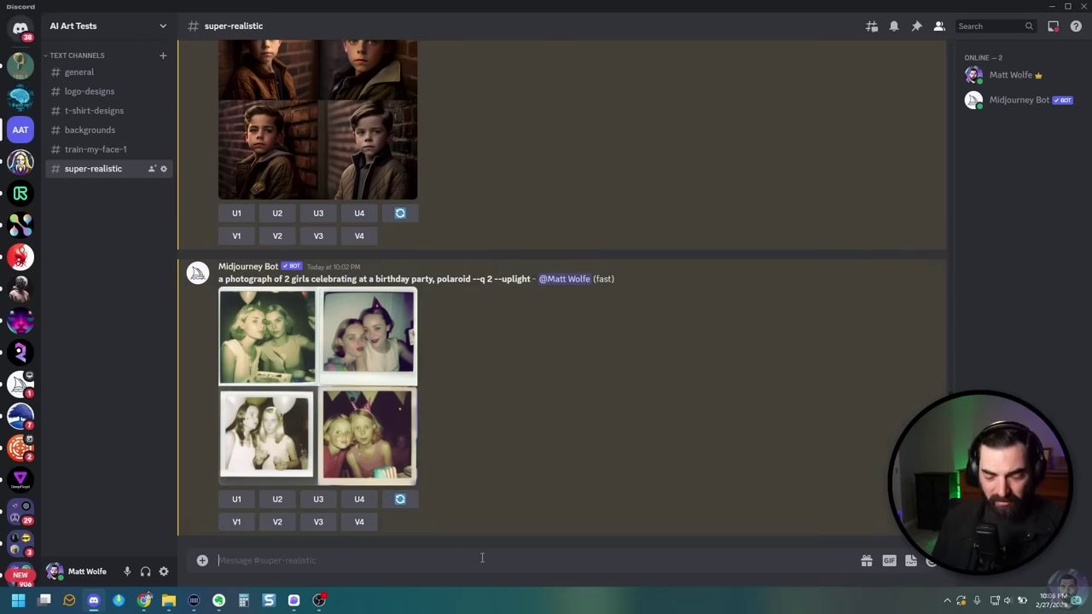
pyautogui.write('/imagine')
pyautogui.press('Tab')
pyautogui.write('a land')
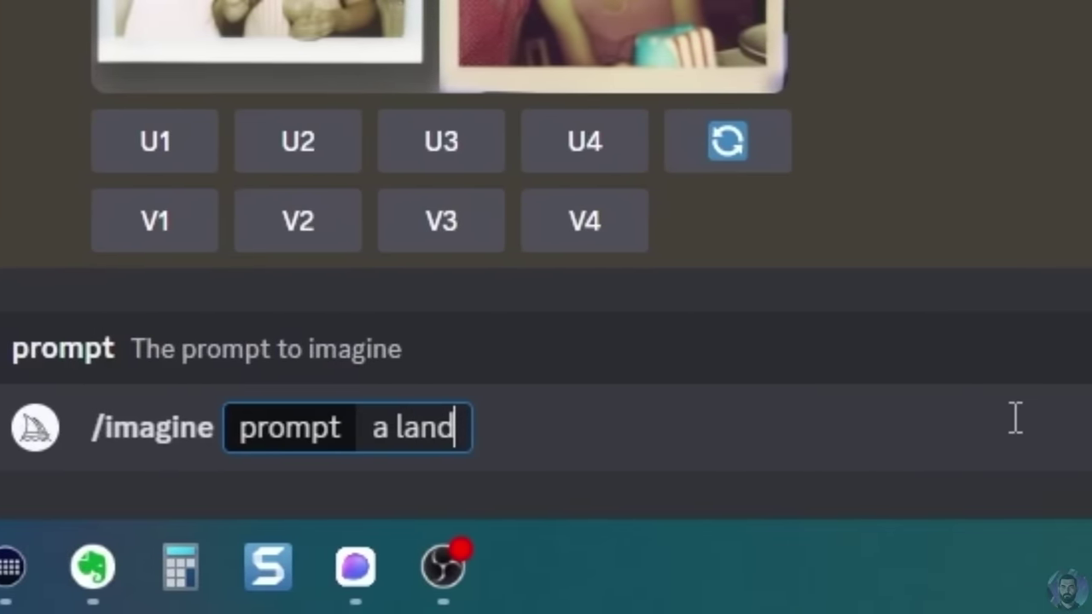
pyautogui.write('scape photograph of')
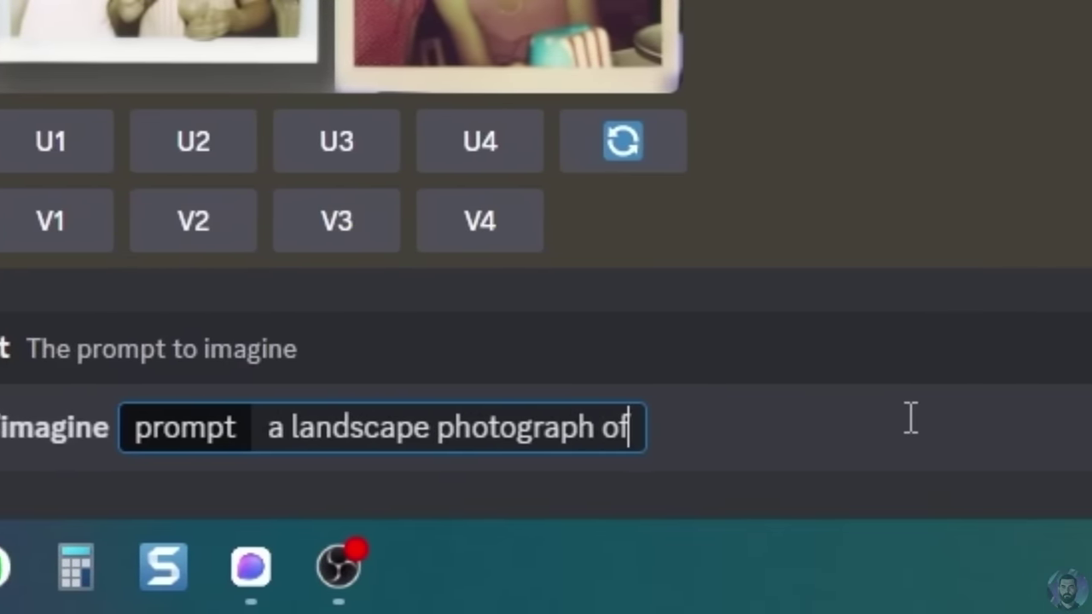
pyautogui.write(' snow covered m')
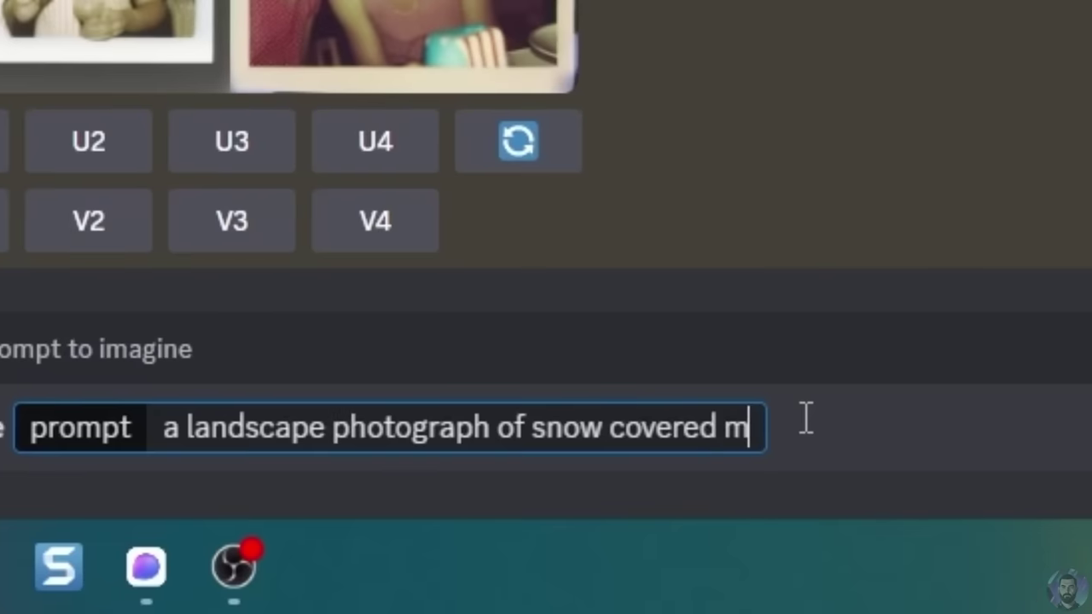
pyautogui.write('ountains behind a c')
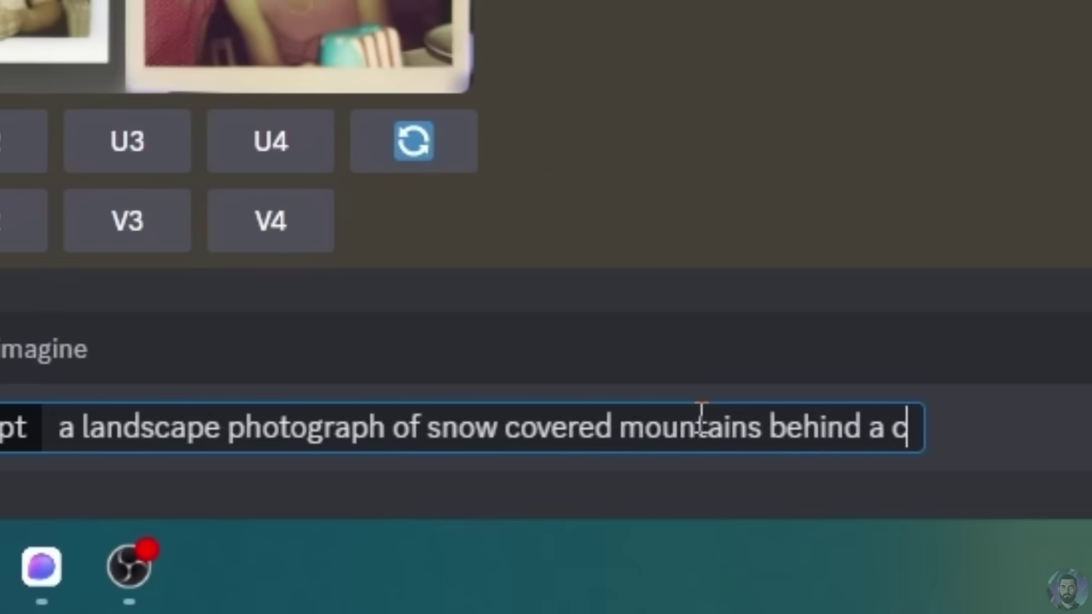
pyautogui.write('eautiful lake, ')
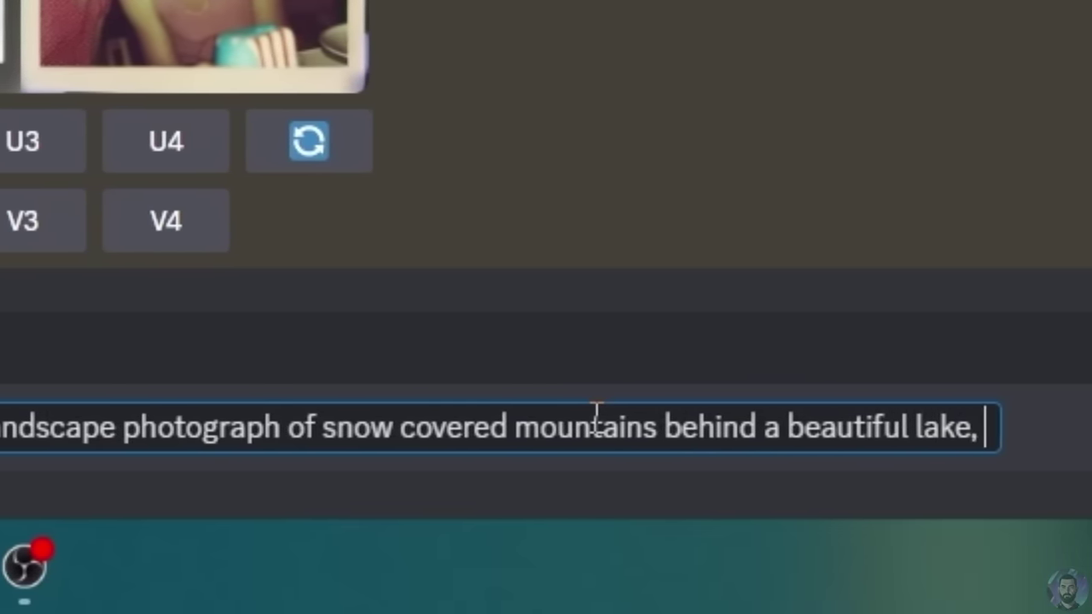
# Add "35mm, f22, cinematic, wide-angle lens --ar 16:9" to the landscape prompt and submit it
pyautogui.write('3')
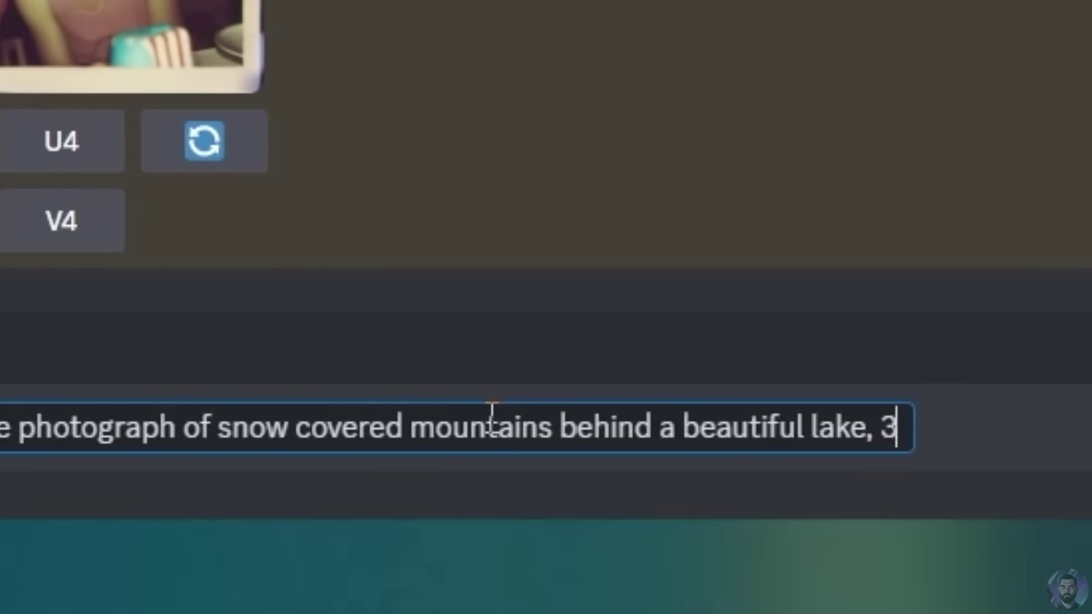
pyautogui.write('5mm, f2')
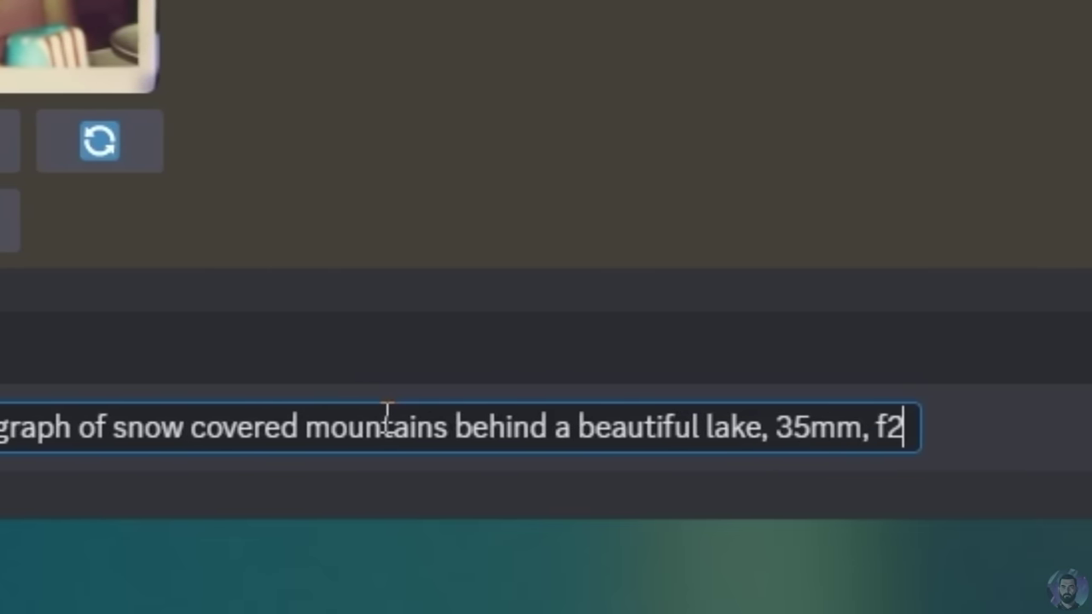
pyautogui.write('2')
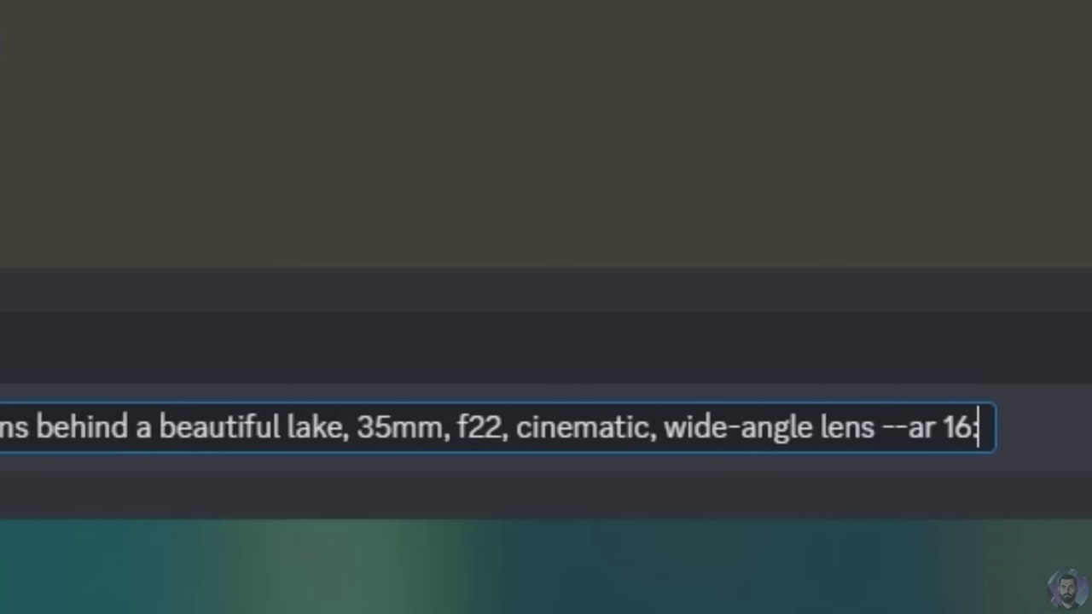
pyautogui.press('Return')
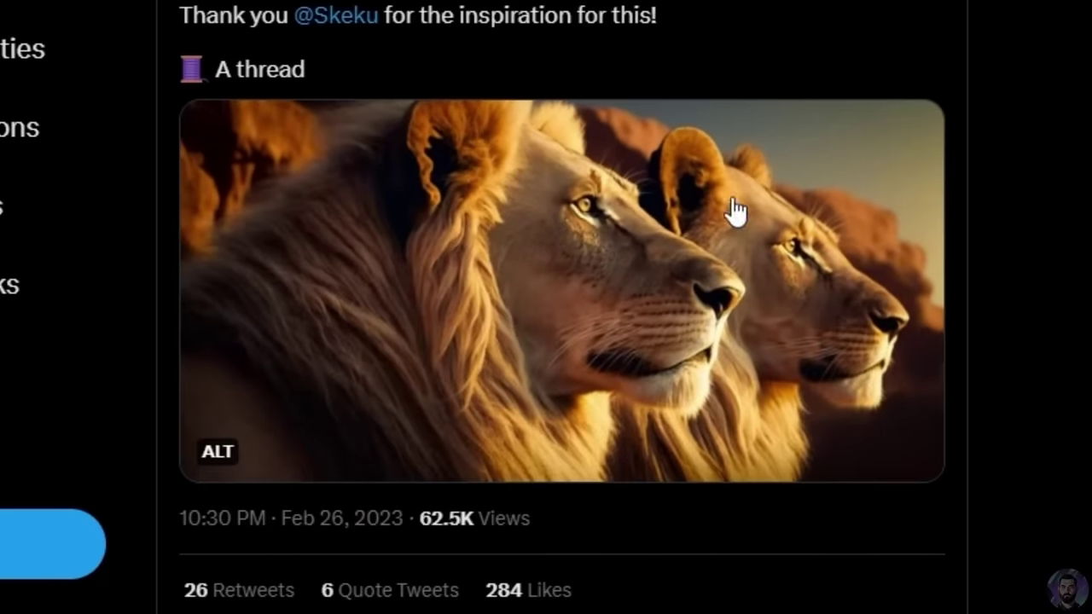
# Examine the Twitter thread's animal photographs and its National Geographic prompt structure, including the film type in the lions example
pyautogui.scroll(-10, 609, 382)
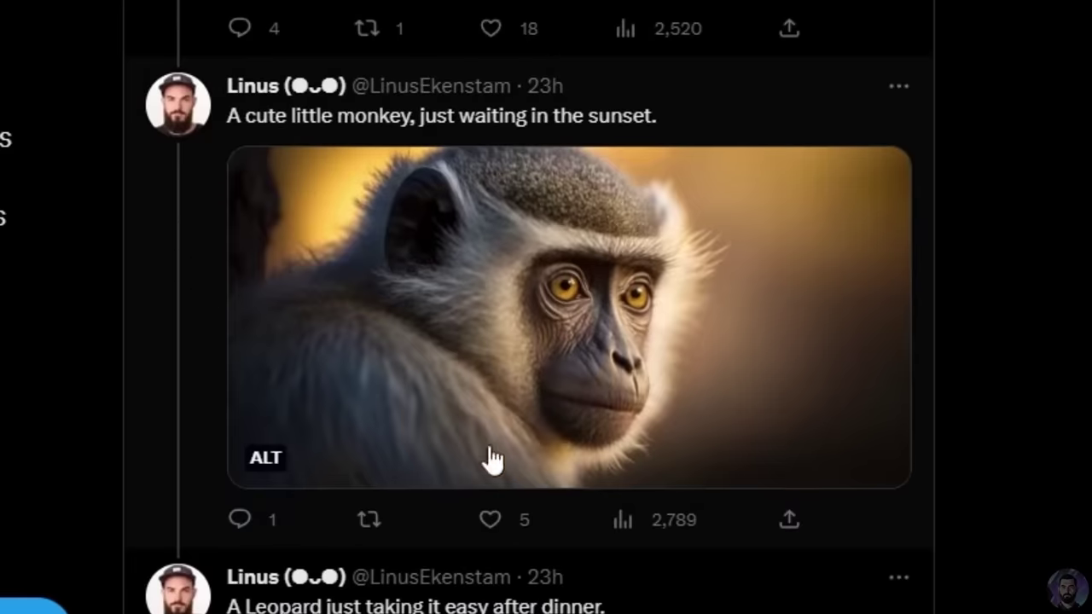
pyautogui.scroll(-9, 914, 263)
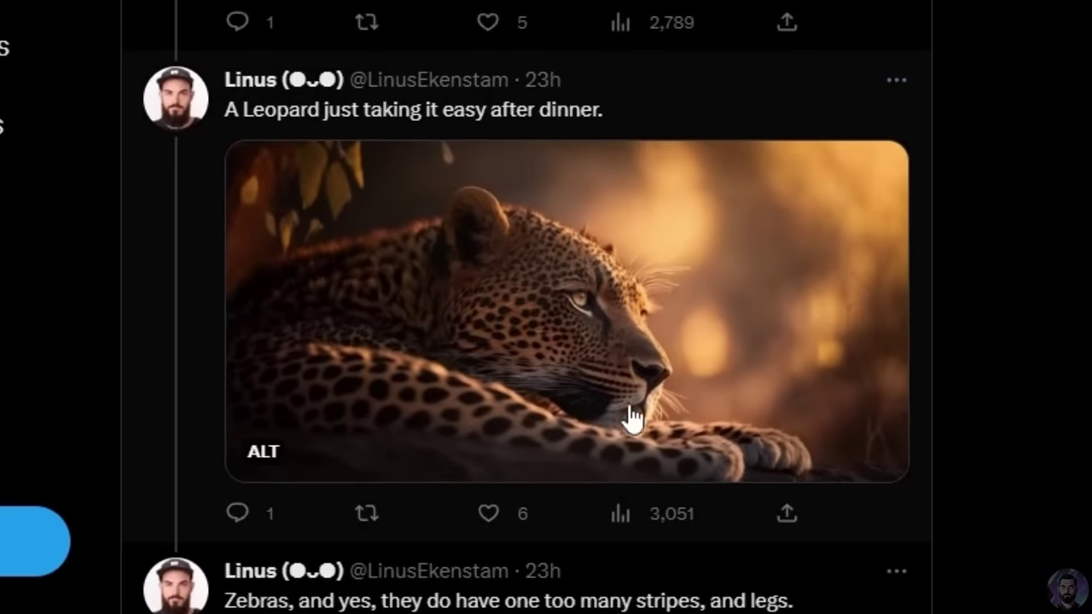
pyautogui.scroll(-3, 1041, 312)
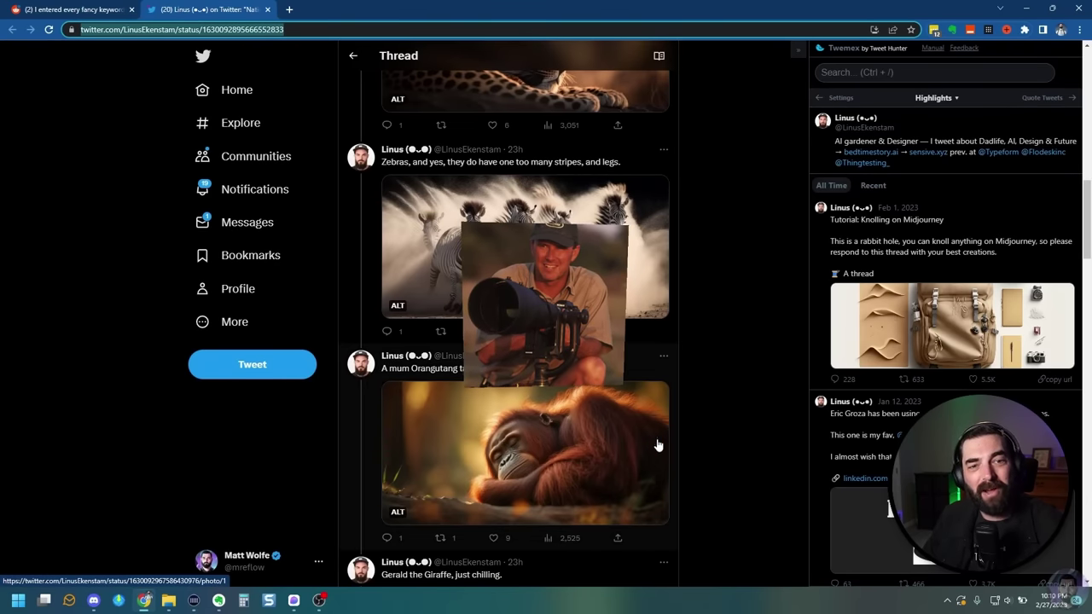
pyautogui.scroll(8, 697, 425)
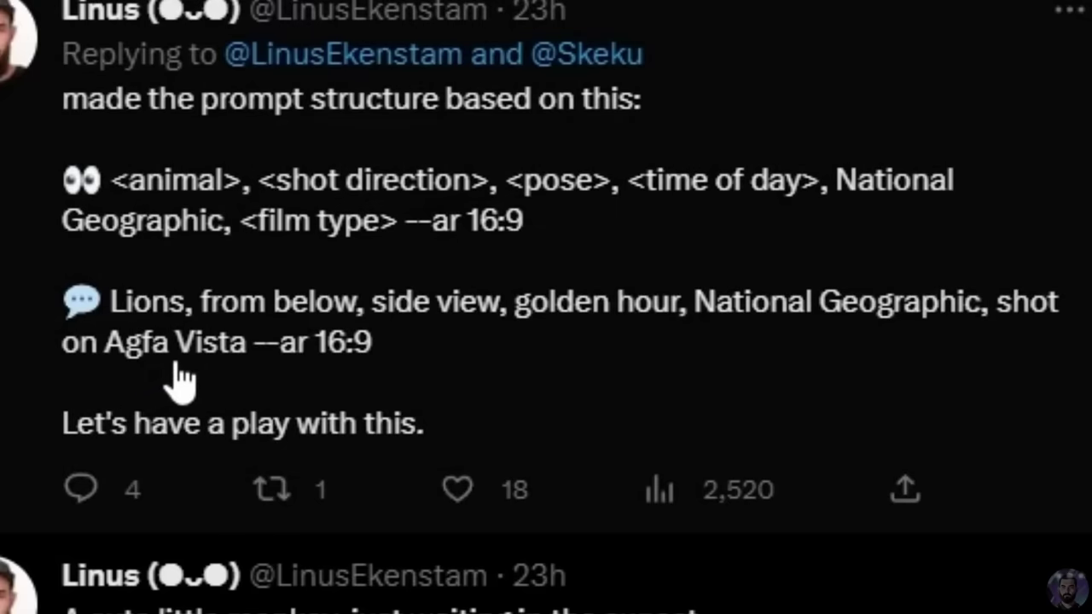
pyautogui.moveTo(417, 348); pyautogui.dragTo(115, 336)
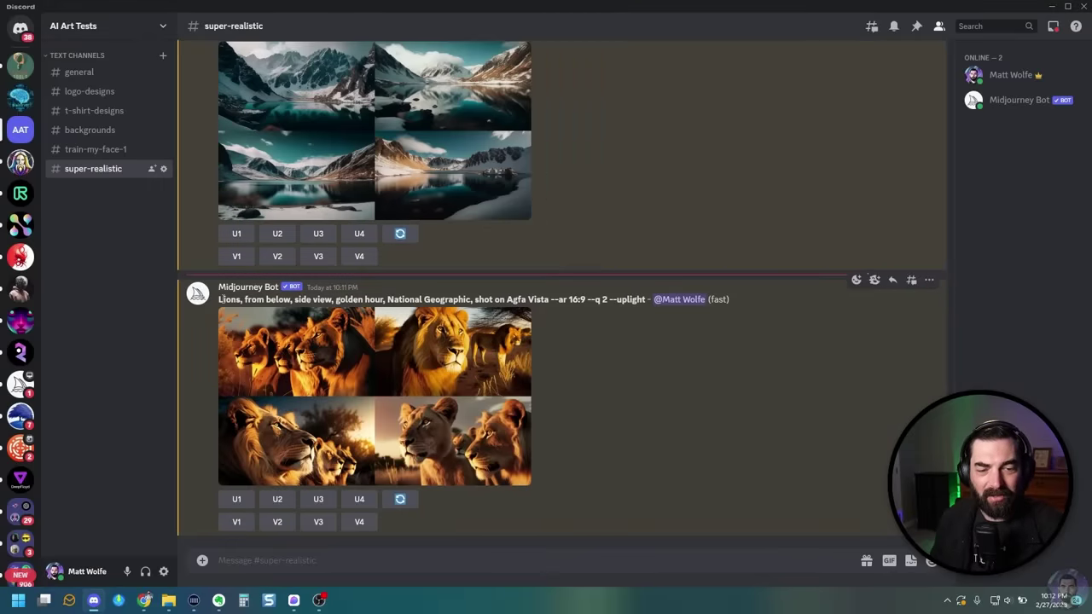
# Copy the Lions prompt through "--ar 16:9" from the Midjourney result in Discord and paste it into a new /imagine command
pyautogui.moveTo(220, 301); pyautogui.dragTo(564, 300)
pyautogui.rightClick(564, 300)
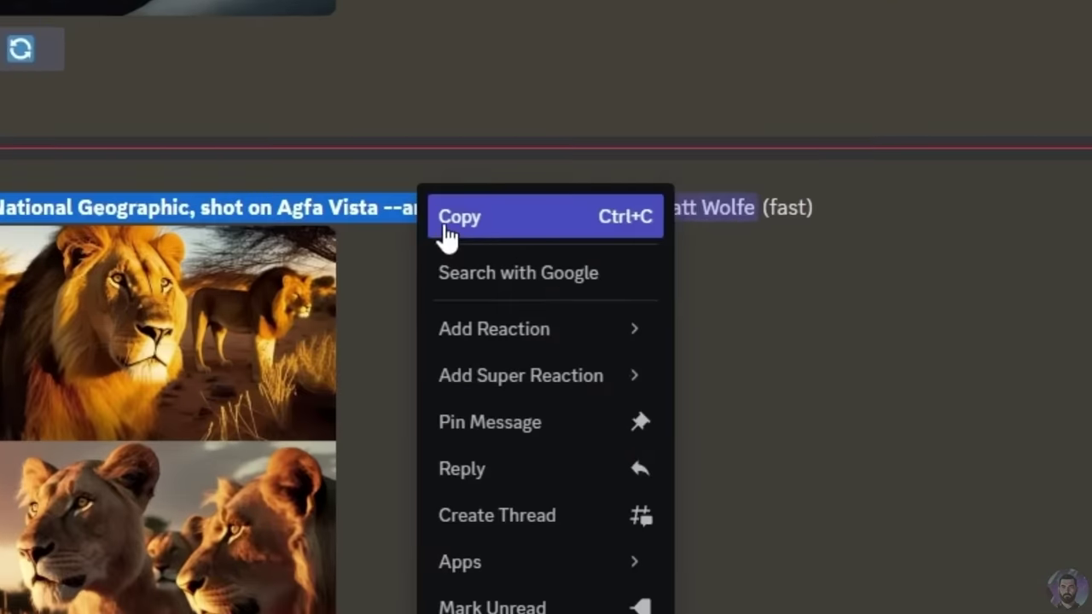
pyautogui.click(447, 219)
pyautogui.write('/imagine')
pyautogui.press('Tab')
pyautogui.hotkey('ctrl', 'v')
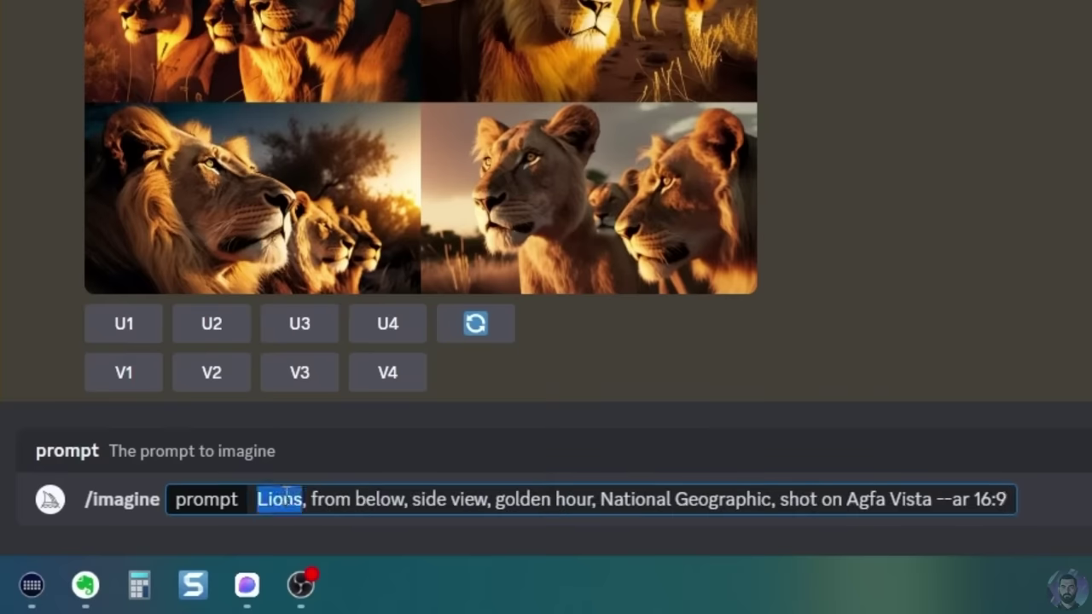
# Replace "Lions" with "Penguins" and "on Agfa Vista" with "with telephoto lense", then submit the prompt
pyautogui.write('Penguins')
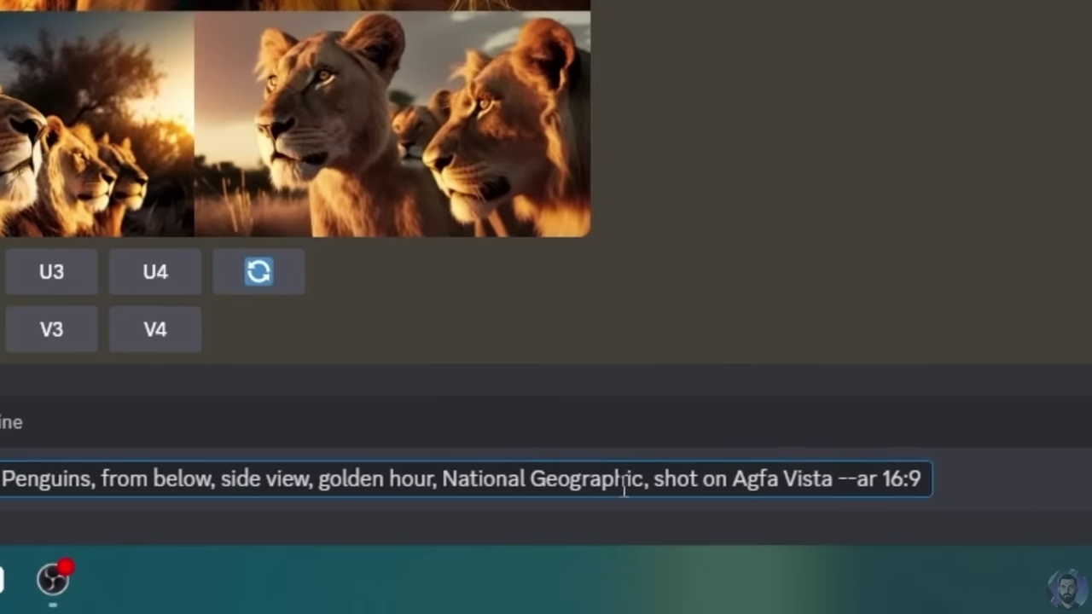
pyautogui.moveTo(704, 480); pyautogui.dragTo(835, 483)
pyautogui.write('with telepho')
pyautogui.write('to lense')
pyautogui.press('Return')
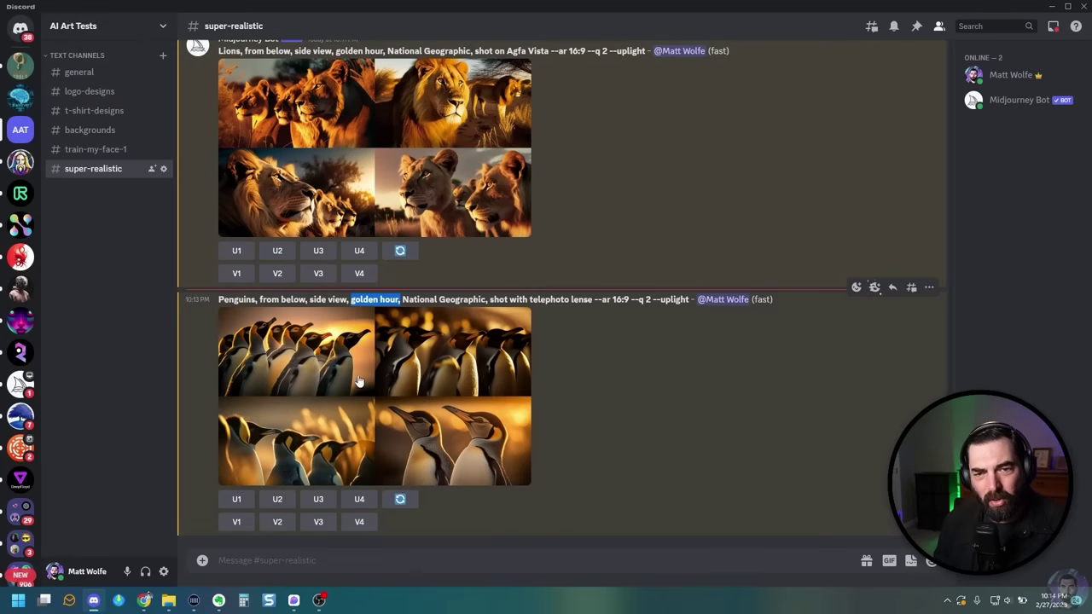
# Reuse the penguin prompt with the animal changed to "Hippo", the shot to "from above" and the time to "morning hour", and submit it
pyautogui.moveTo(402, 300); pyautogui.dragTo(487, 301)
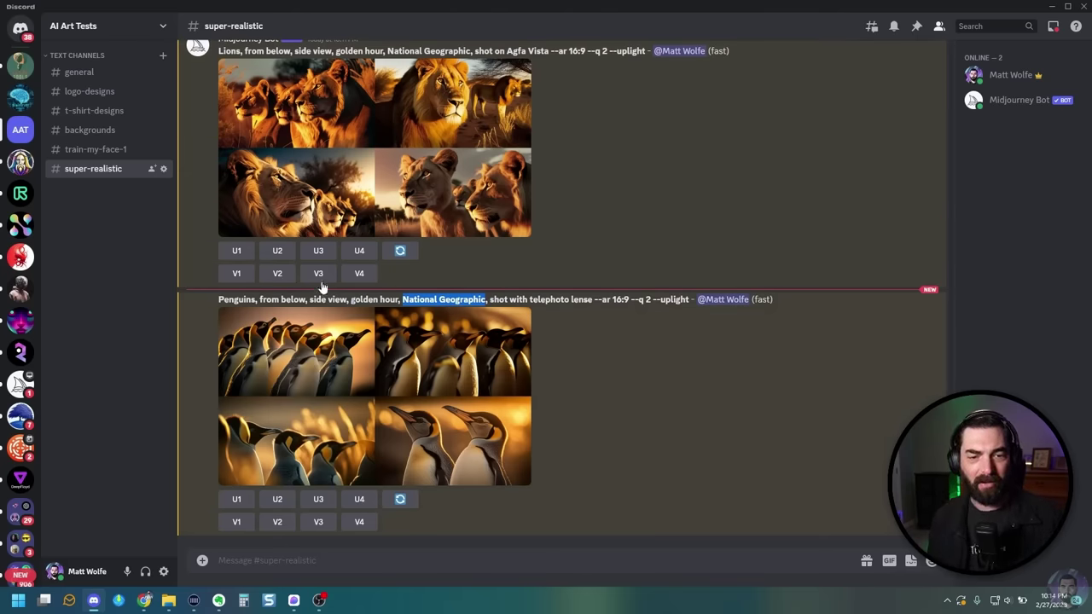
pyautogui.moveTo(380, 297); pyautogui.dragTo(574, 296)
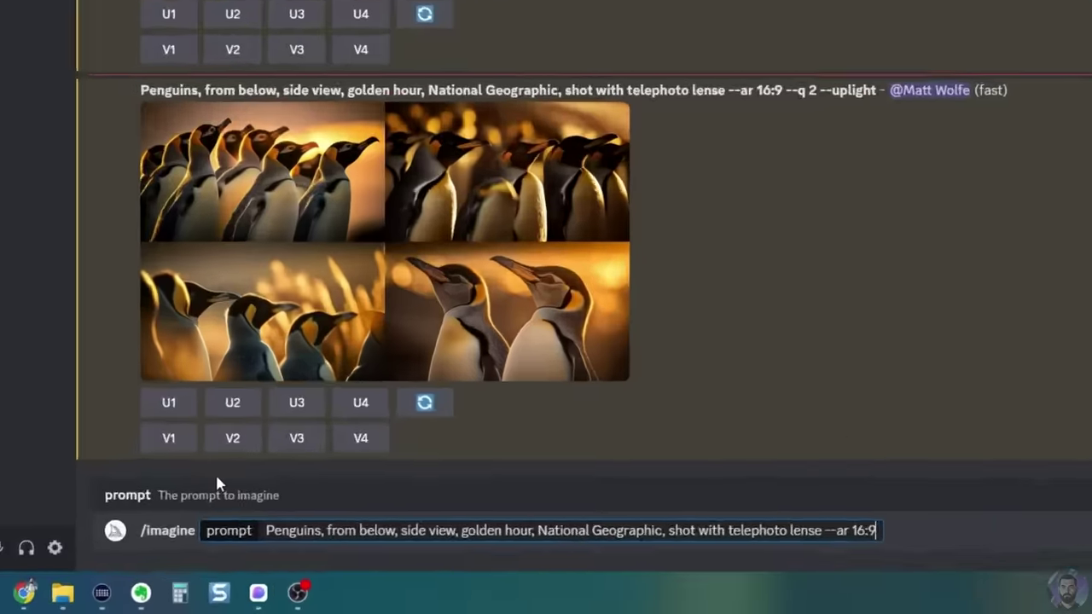
pyautogui.write('Hippo')
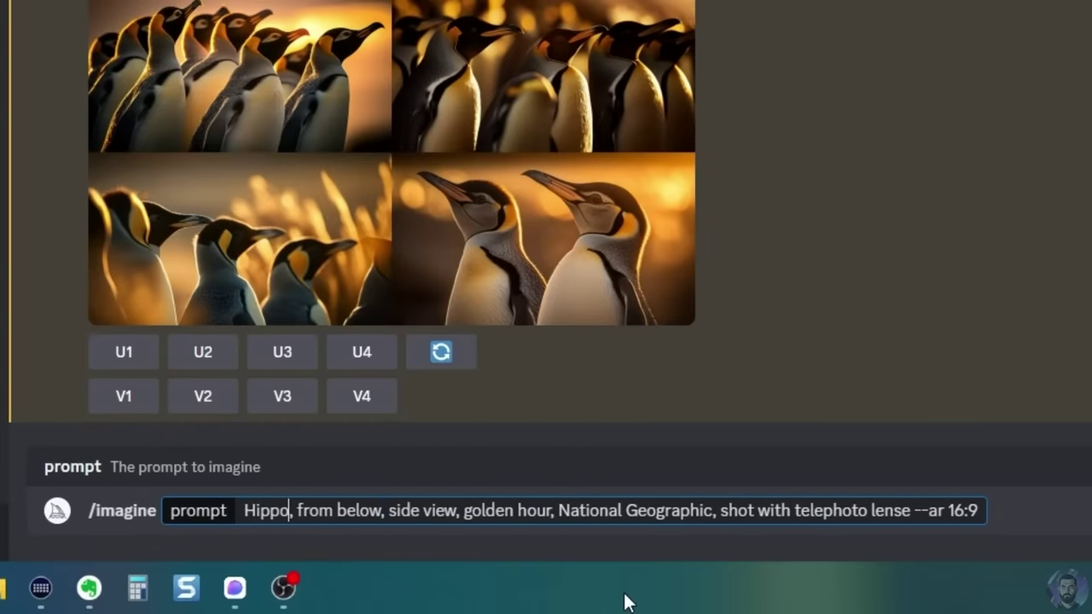
pyautogui.write('above')
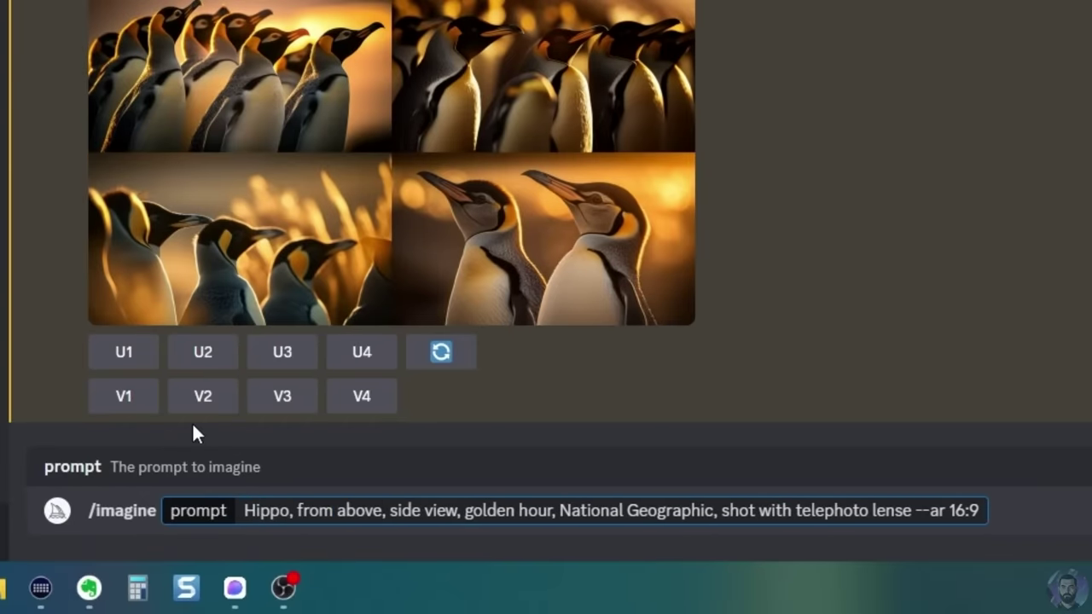
pyautogui.write('morning')
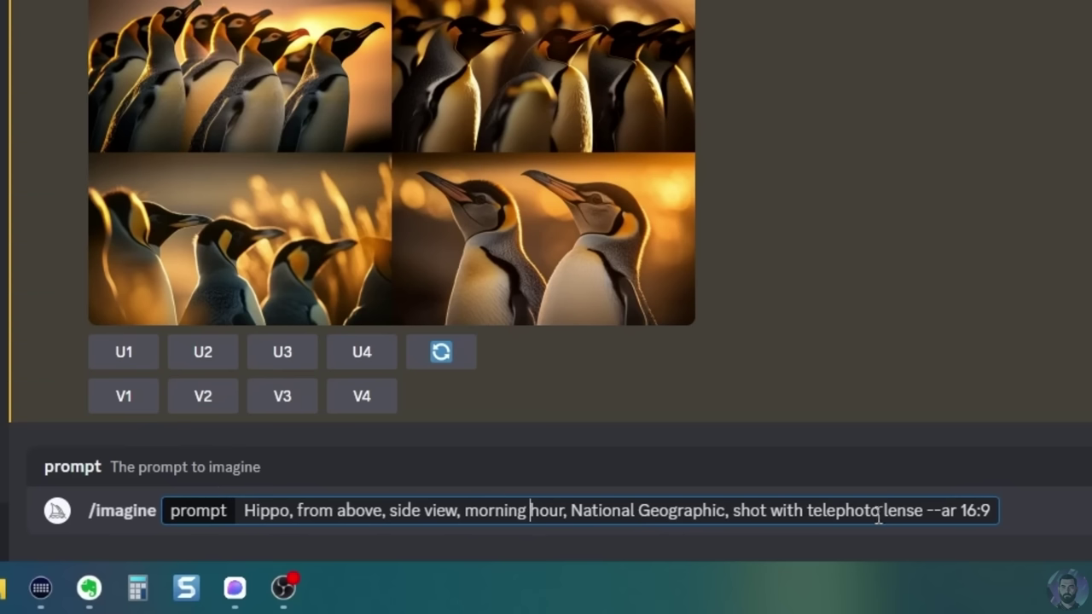
pyautogui.press('Return')
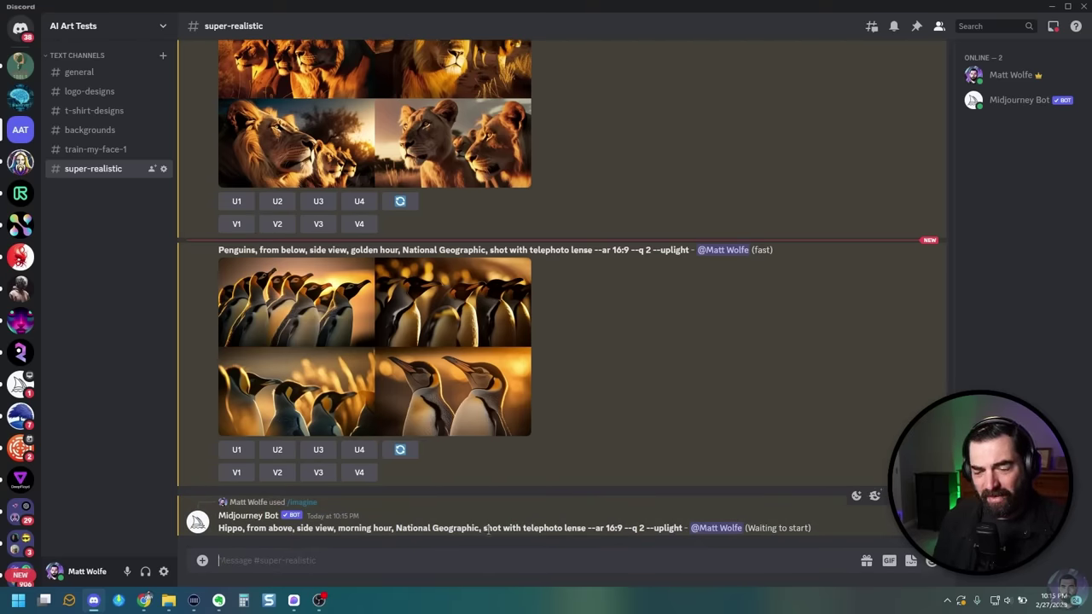
# Copy the hippo prompt without its parameters and paste it into a new /imagine command
pyautogui.moveTo(586, 529); pyautogui.dragTo(522, 529)
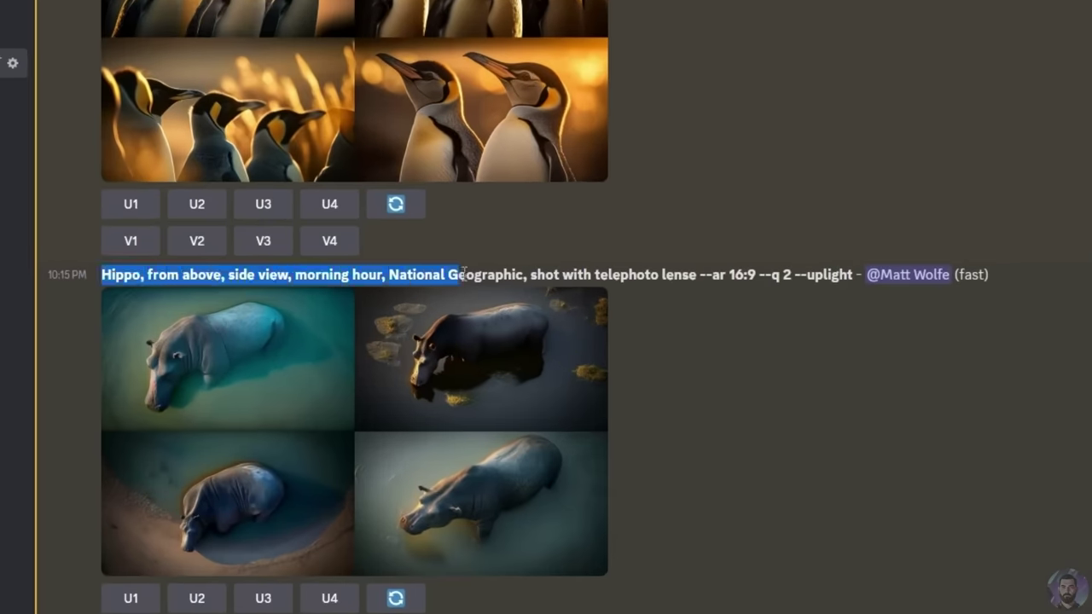
pyautogui.rightClick(682, 281)
pyautogui.click(703, 288)
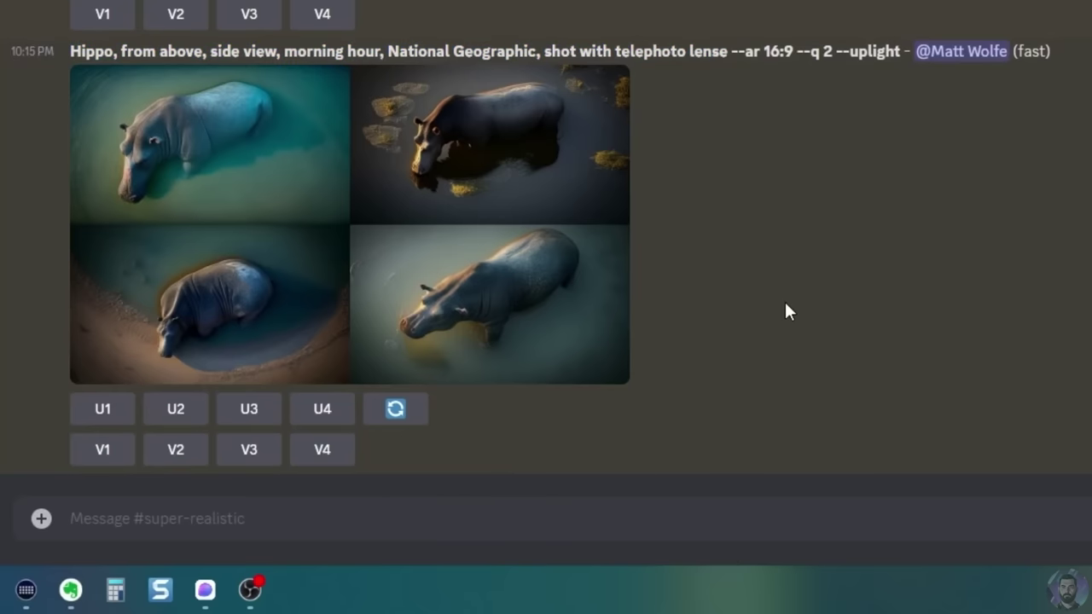
pyautogui.write('/ima')
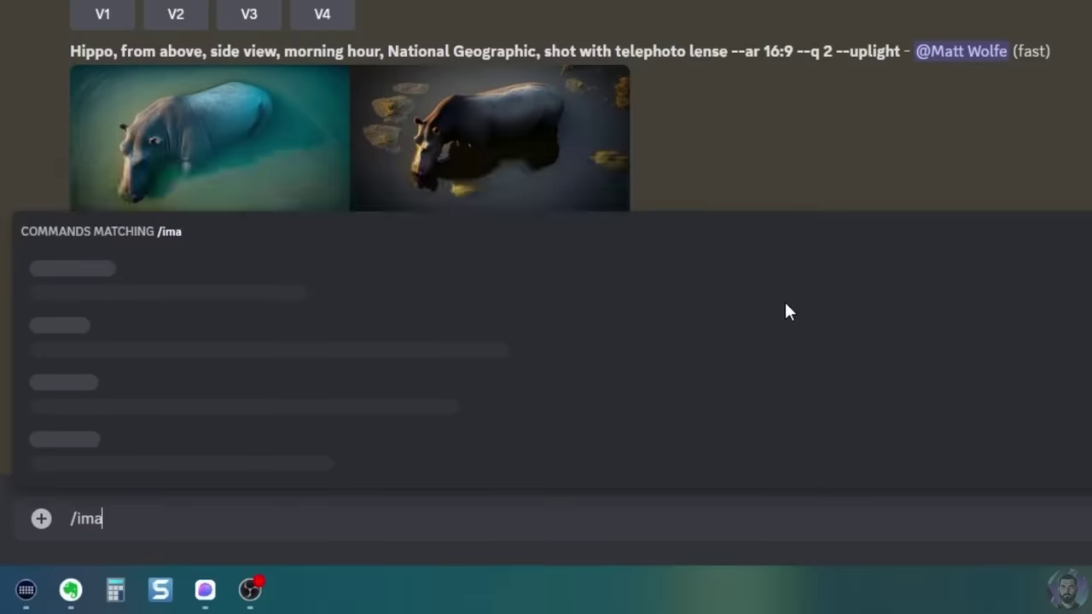
pyautogui.press('Tab')
pyautogui.hotkey('ctrl', 'v')
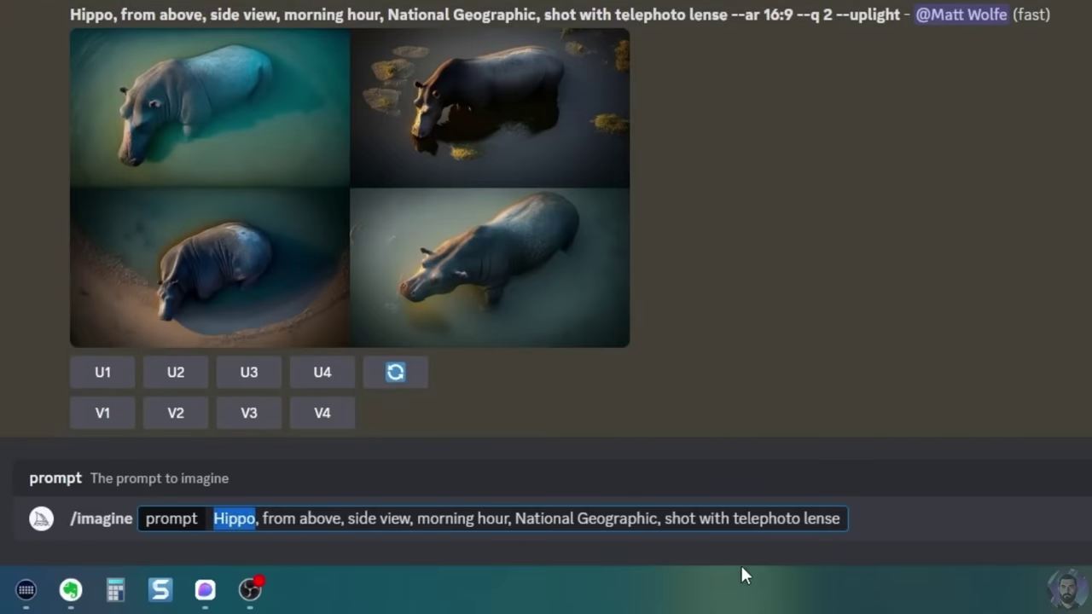
# Replace "Hippo" in the prompt with "a young boy on a street corner:: graffiti wall background"
pyautogui.write('a young boy o')
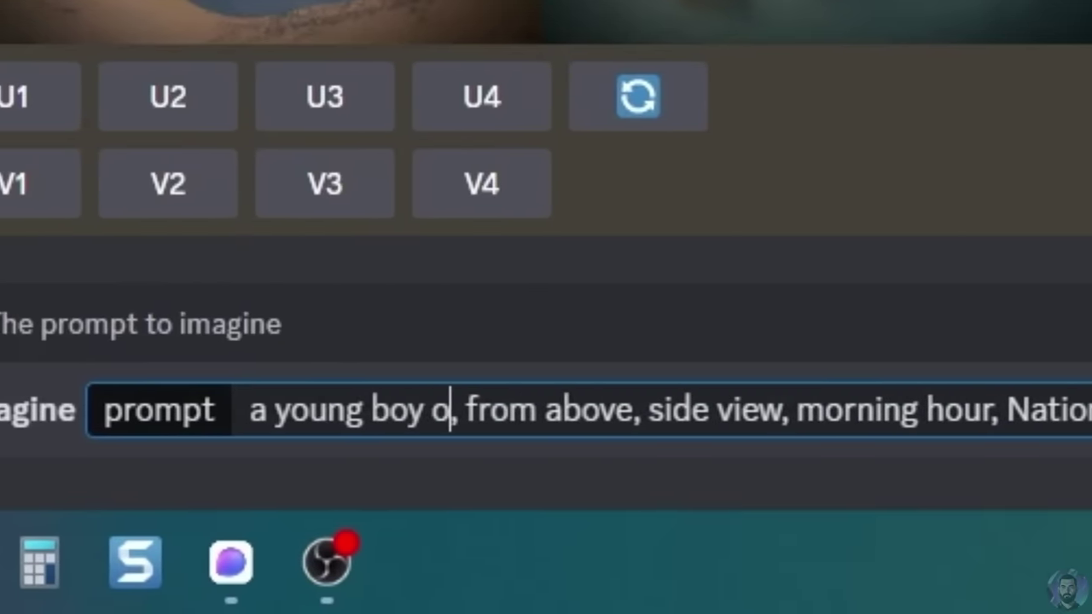
pyautogui.write('n a street corgne')
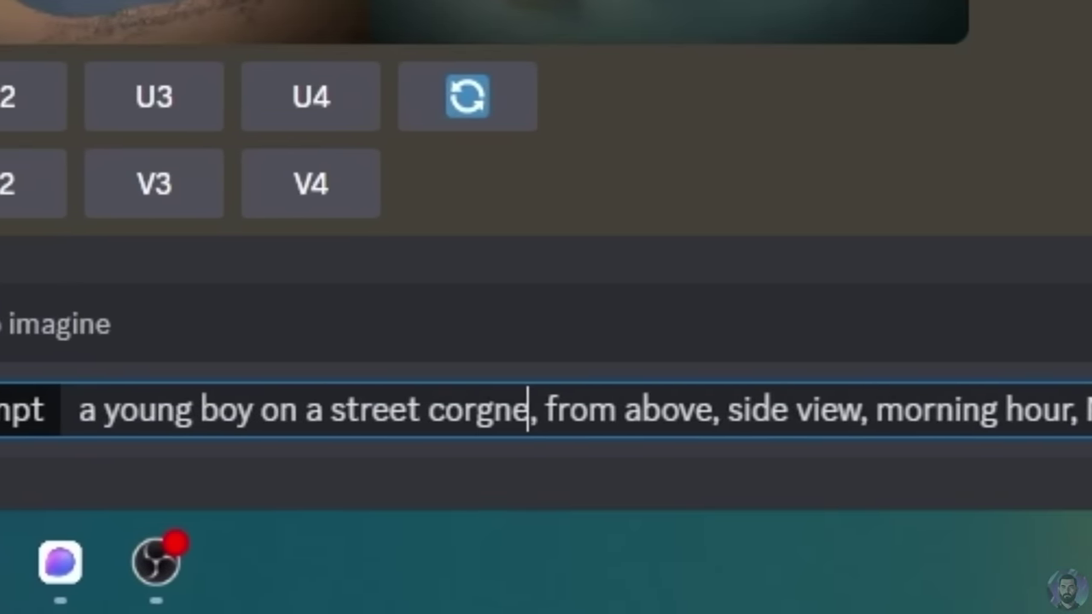
pyautogui.press('BackSpace')
pyautogui.press('BackSpace')
pyautogui.press('BackSpace')
pyautogui.write('ner:: graffiti wall backgroi')
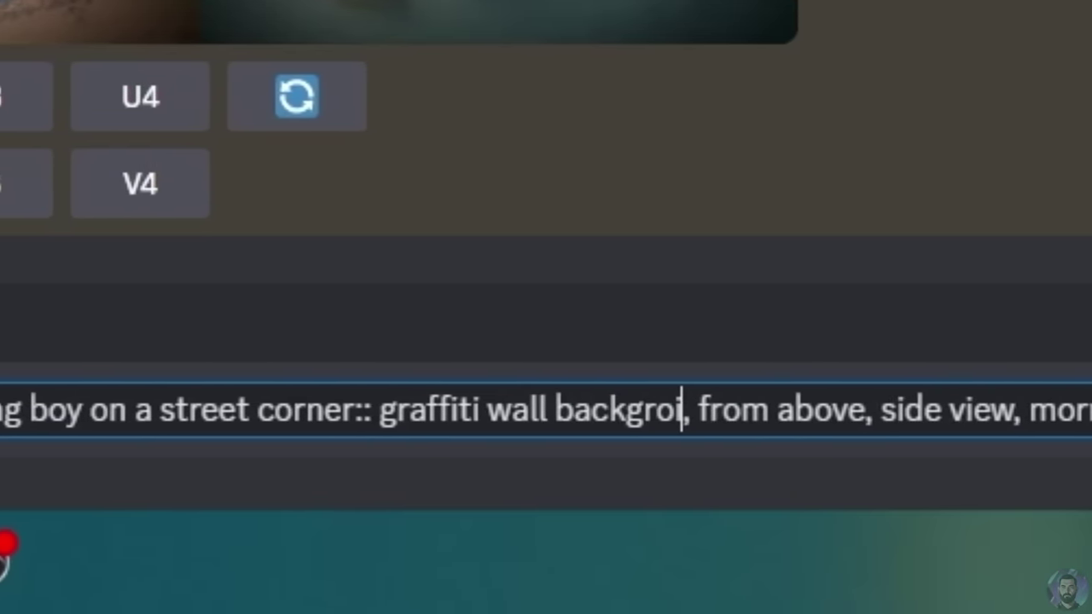
pyautogui.press('BackSpace')
pyautogui.write('und')
# Remove the extra space after "shot" in the young boy prompt and set its aspect ratio to 16:9
pyautogui.press('Right')
pyautogui.press('Right')
pyautogui.press('Right')
pyautogui.press('Right')
pyautogui.press('Right')
pyautogui.press('Right')
pyautogui.press('Right')
pyautogui.press('Right')
pyautogui.press('Right')
pyautogui.press('Right')
pyautogui.press('Right')
pyautogui.press('Right')
pyautogui.press('Right')
pyautogui.press('Right')
pyautogui.press('Right')
pyautogui.press('Right')
pyautogui.press('Right')
pyautogui.press('Right')
pyautogui.press('Right')
pyautogui.press('Right')
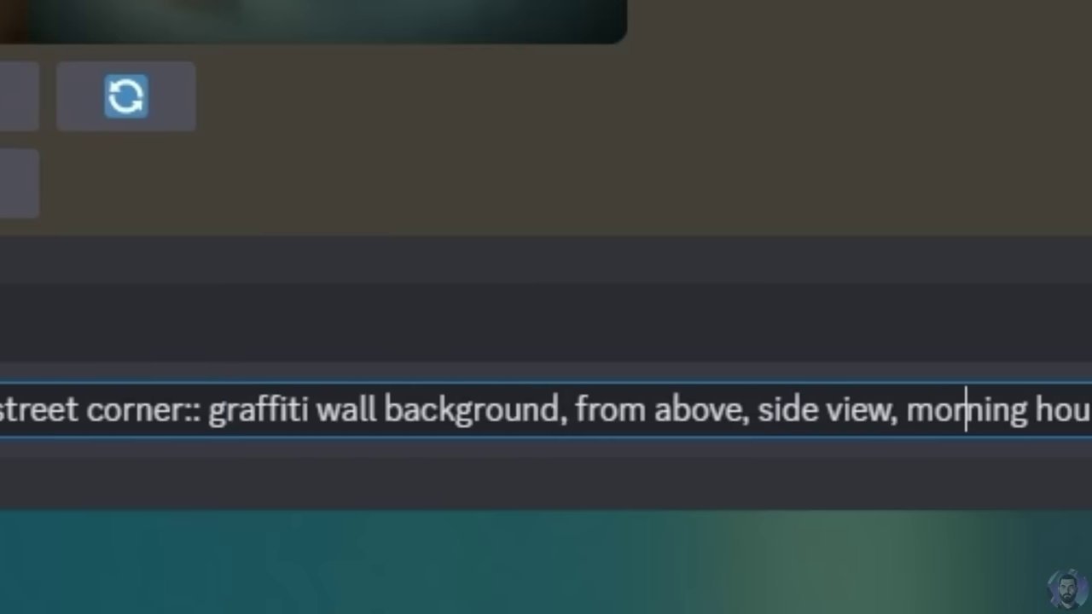
pyautogui.press('Right')
pyautogui.press('Right')
pyautogui.press('Right')
pyautogui.press('Right')
pyautogui.press('Right')
pyautogui.press('Right')
pyautogui.press('Right')
pyautogui.press('Right')
pyautogui.press('Right')
pyautogui.press('Right')
pyautogui.press('Right')
pyautogui.press('Right')
pyautogui.press('Right')
pyautogui.press('Right')
pyautogui.press('Right')
pyautogui.press('Right')
pyautogui.press('Right')
pyautogui.press('Right')
pyautogui.press('Right')
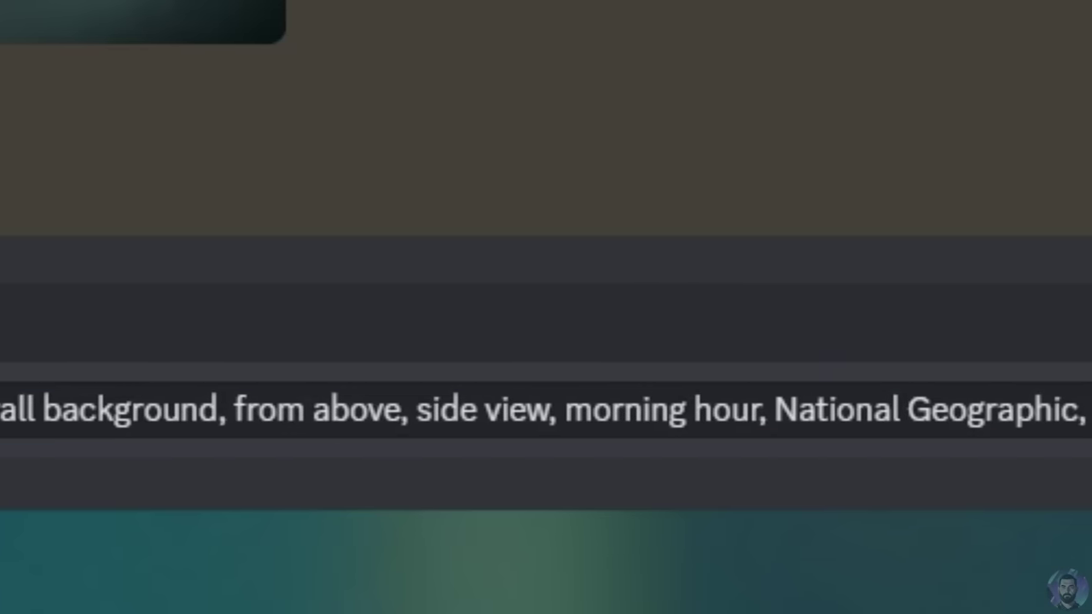
pyautogui.doubleClick(1066, 410)
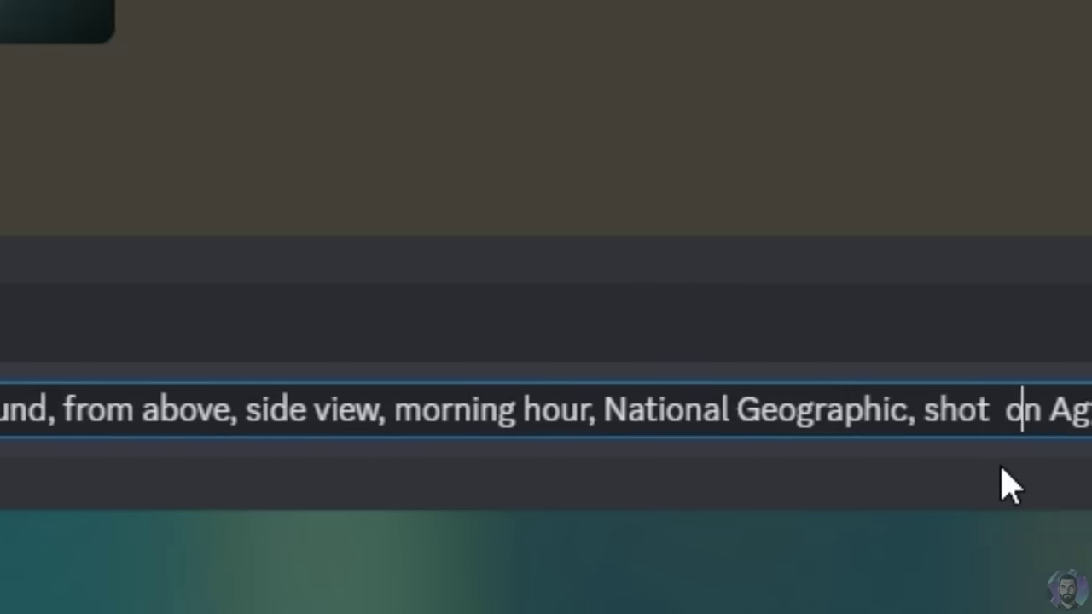
pyautogui.press('Left')
pyautogui.press('BackSpace')
pyautogui.write('167')
pyautogui.press('BackSpace')
pyautogui.write(':9')
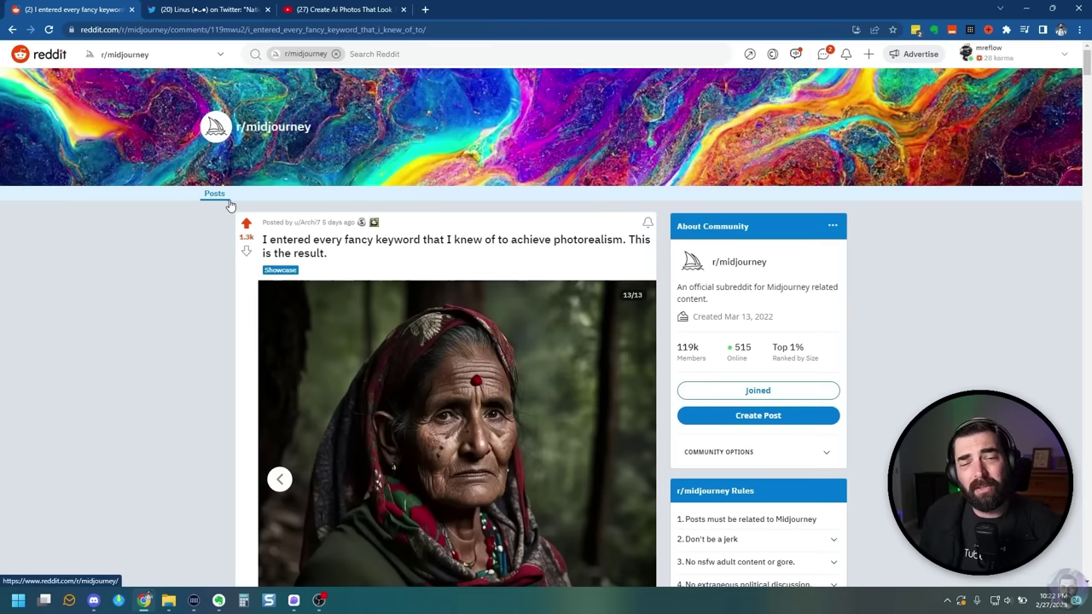
# Switch to the Reddit post about photorealism keywords and browse backwards through its gallery of portraits
pyautogui.moveTo(307, 223)
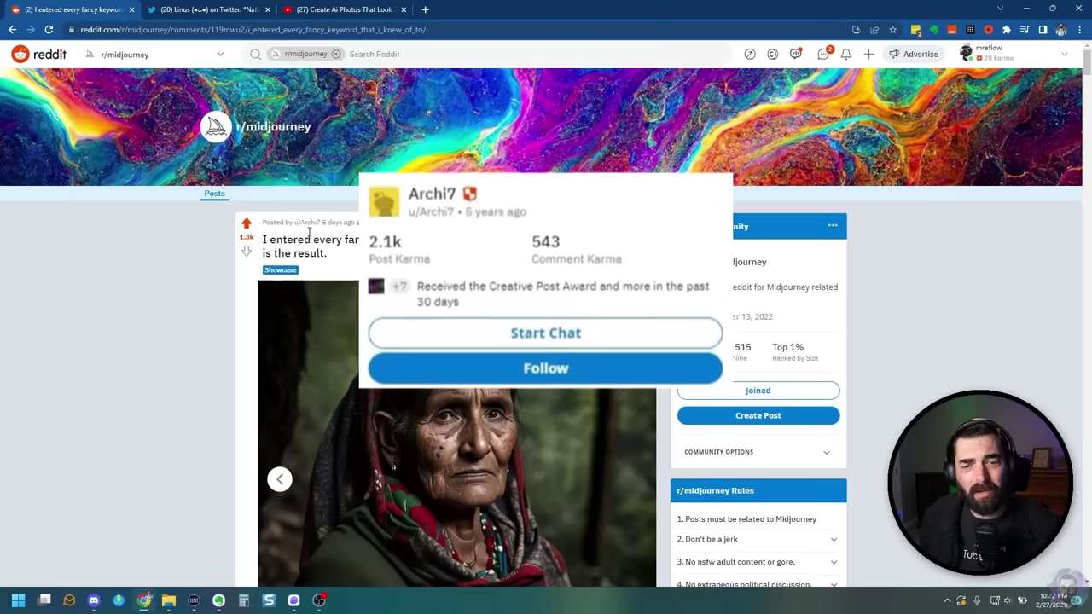
pyautogui.scroll(-2, 388, 305)
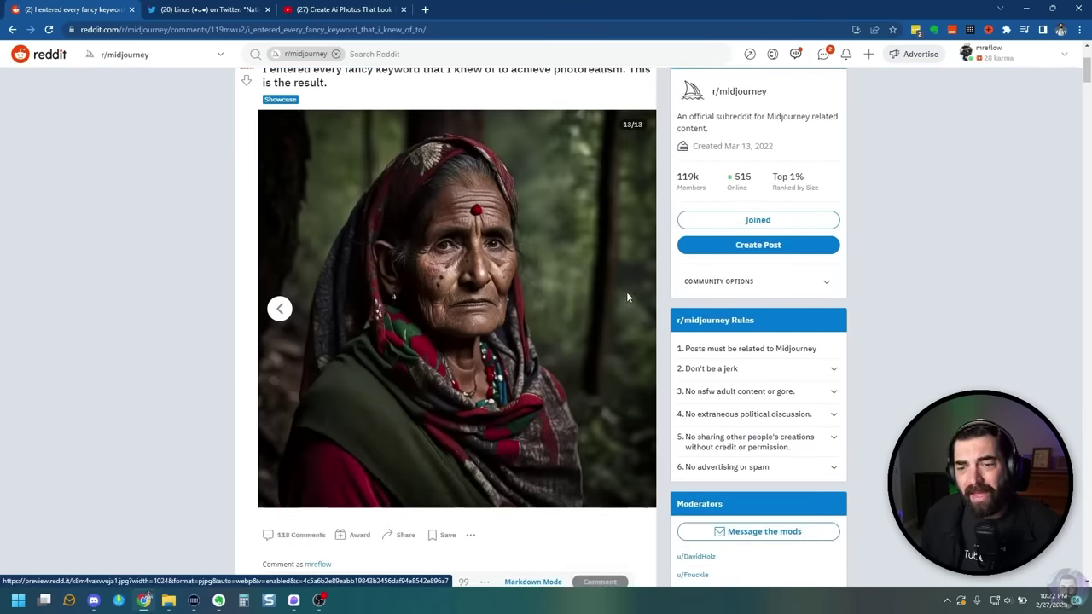
pyautogui.click(281, 309)
pyautogui.click(281, 309)
pyautogui.click(280, 309)
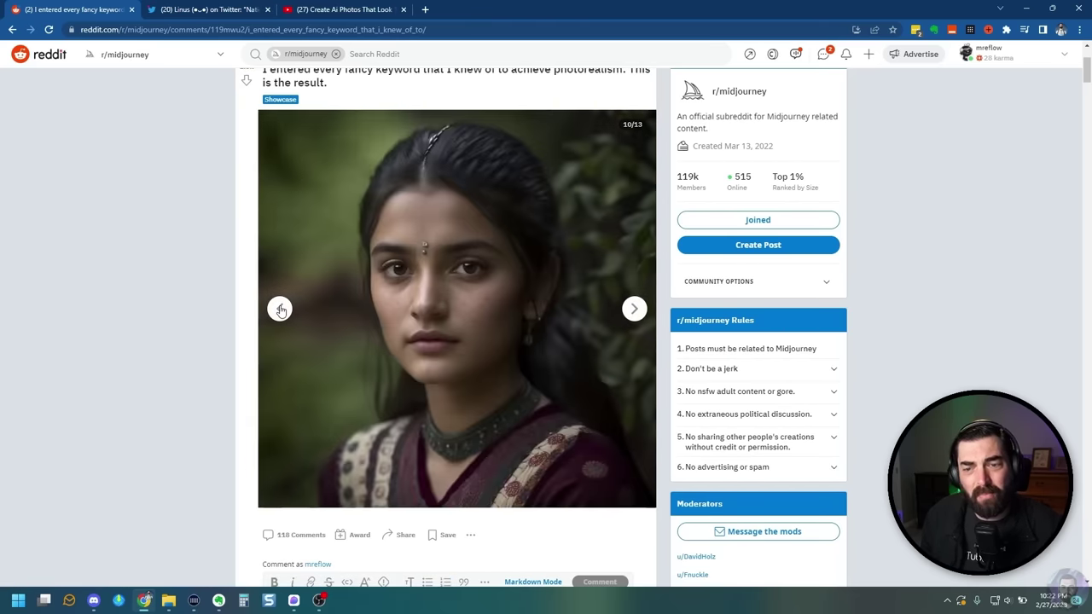
pyautogui.click(278, 307)
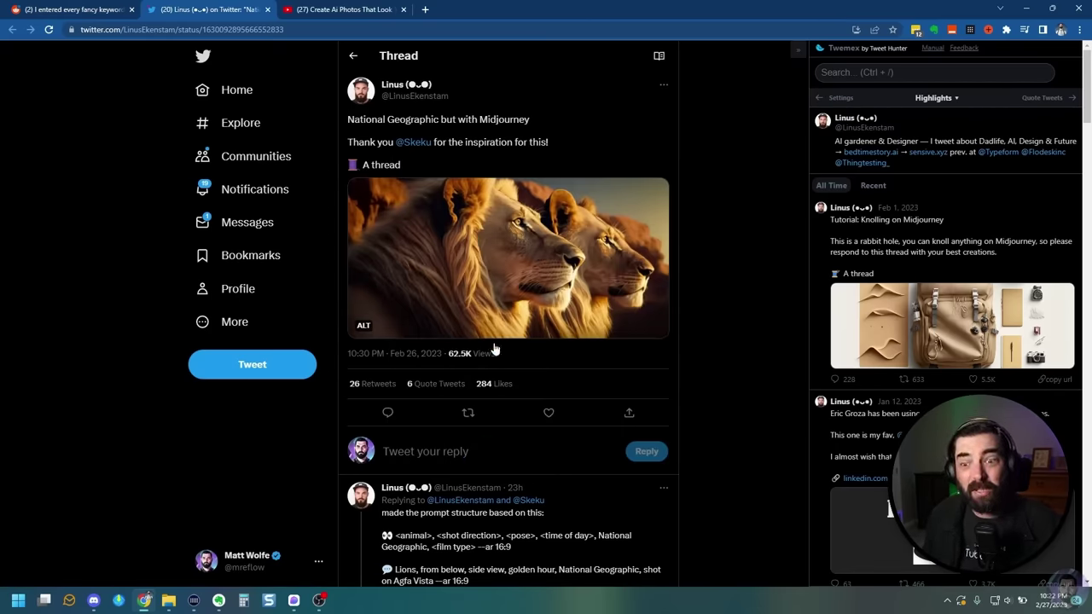
# Review the Twitter thread "National Geographic but with Midjourney" and the YouTube video "Create Ai Photos That Look 100% Real with MidJourney AI"
pyautogui.scroll(-10, 495, 334)
pyautogui.scroll(-8, 500, 366)
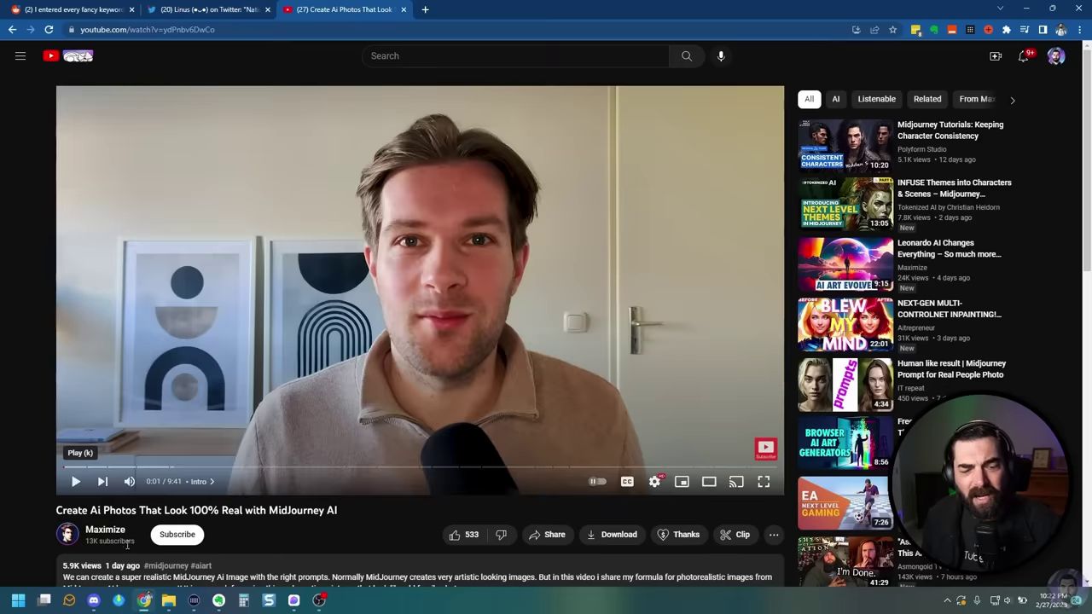
pyautogui.scroll(-1, 372, 546)
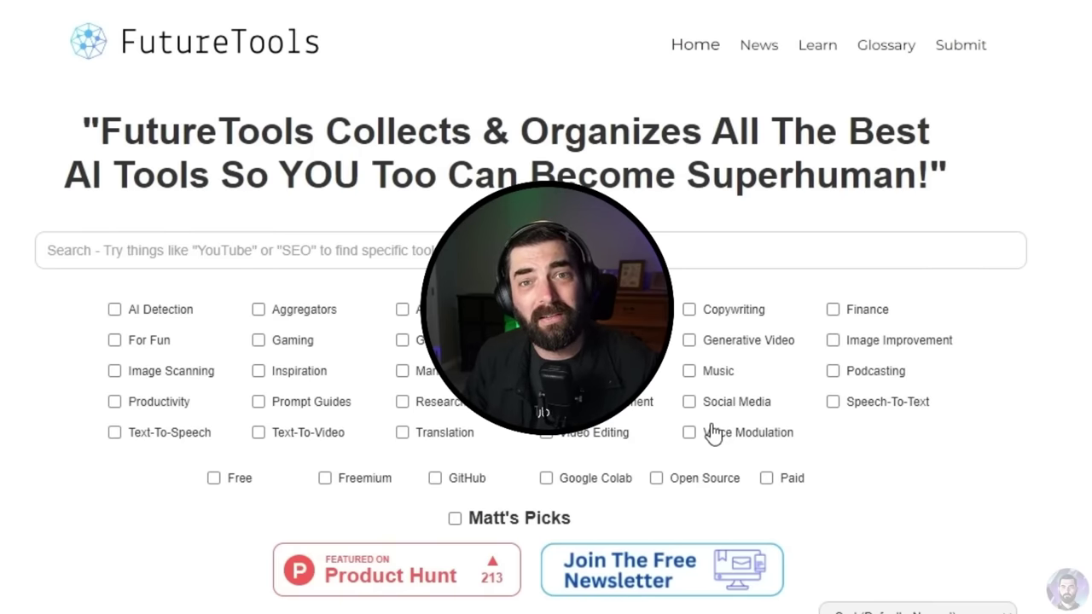
# Open the free newsletter sign-up from the FutureTools homepage
pyautogui.click(629, 585)
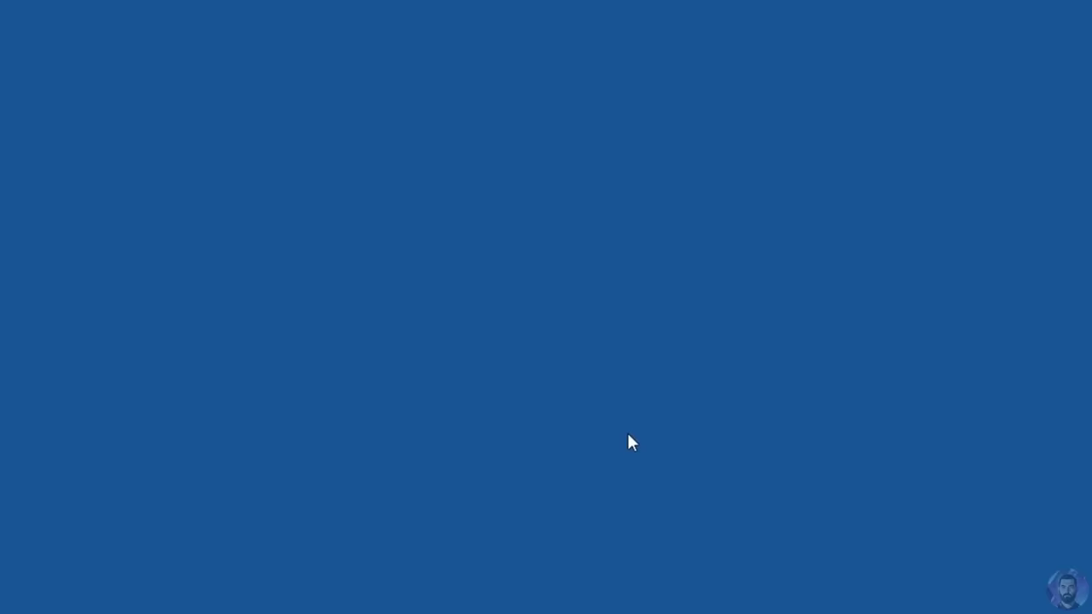